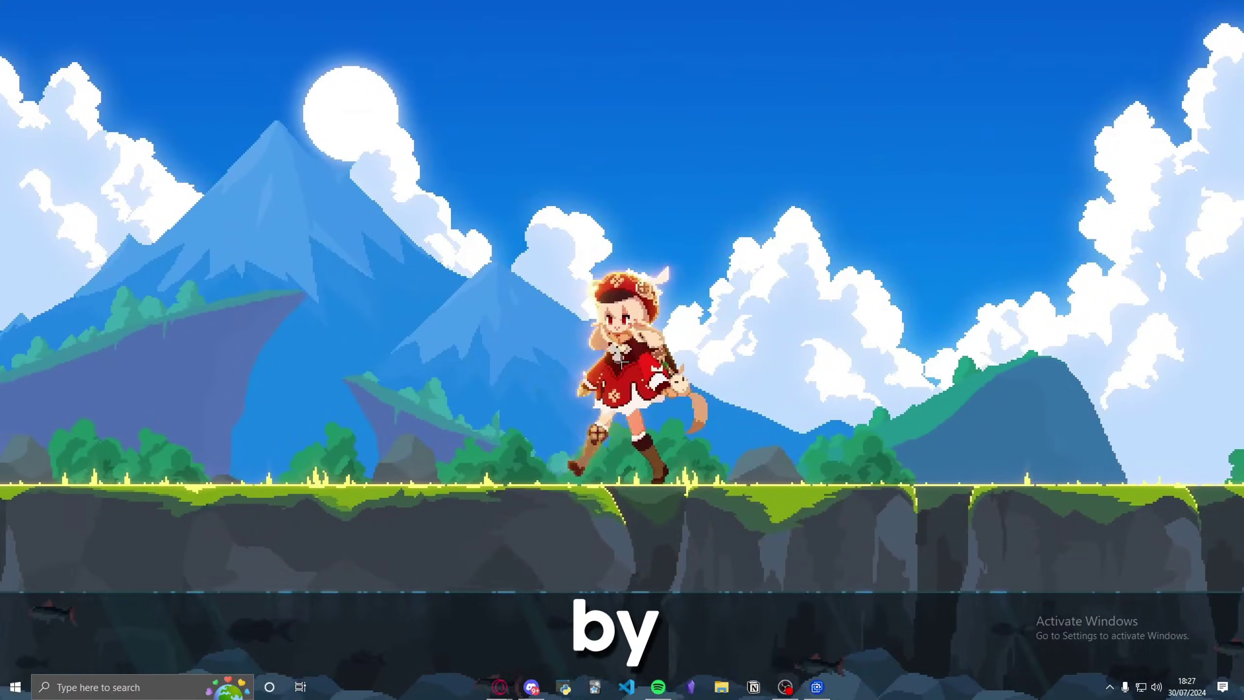
# Switch to Discord and create a server named "youtube video" from the "official noob cord" template
pyautogui.moveTo(533, 688)
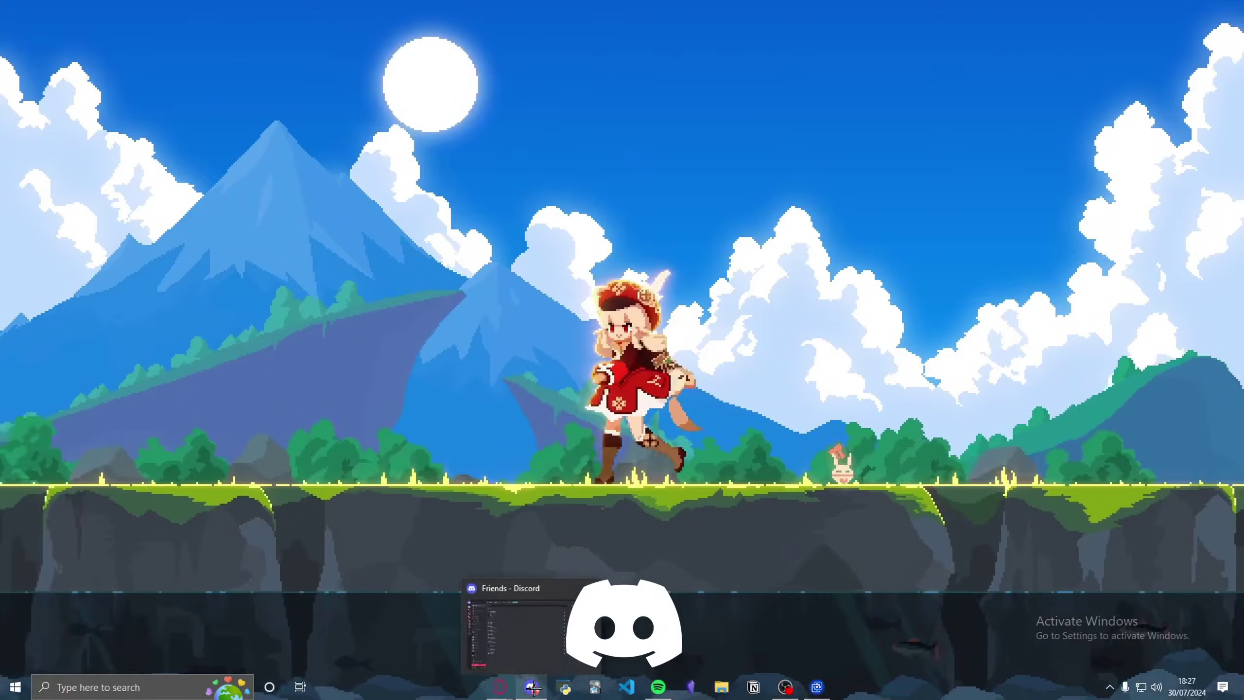
pyautogui.click(472, 579)
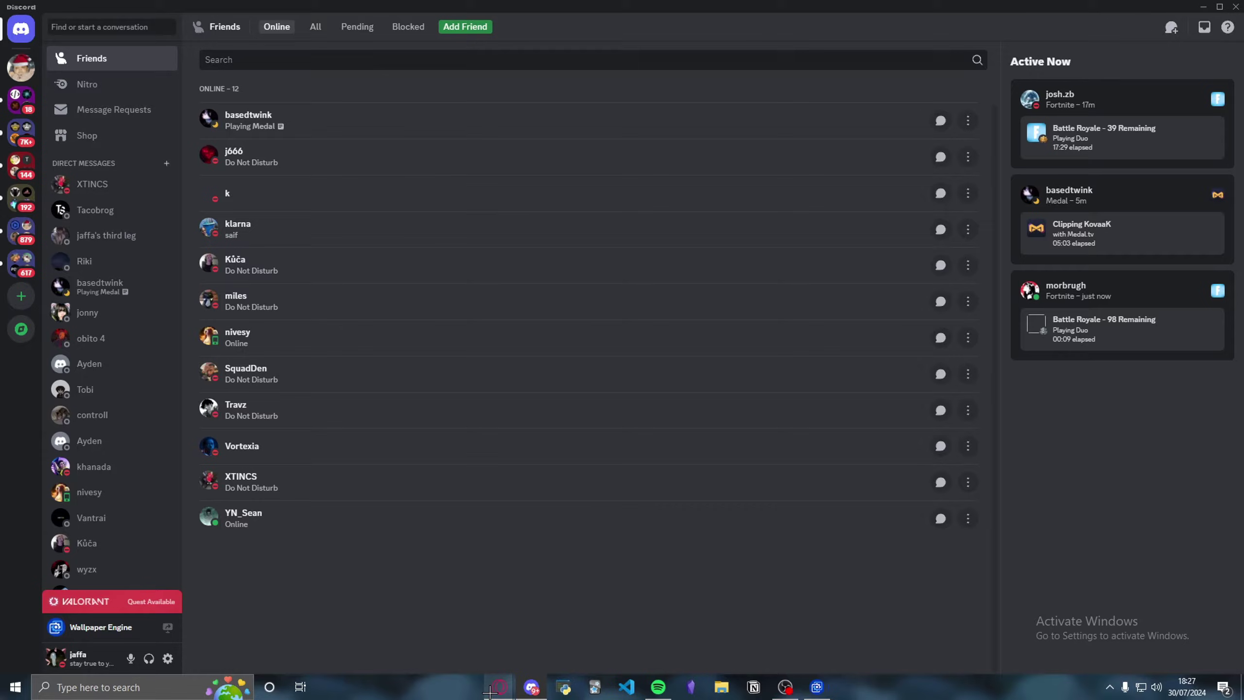
pyautogui.click(554, 606)
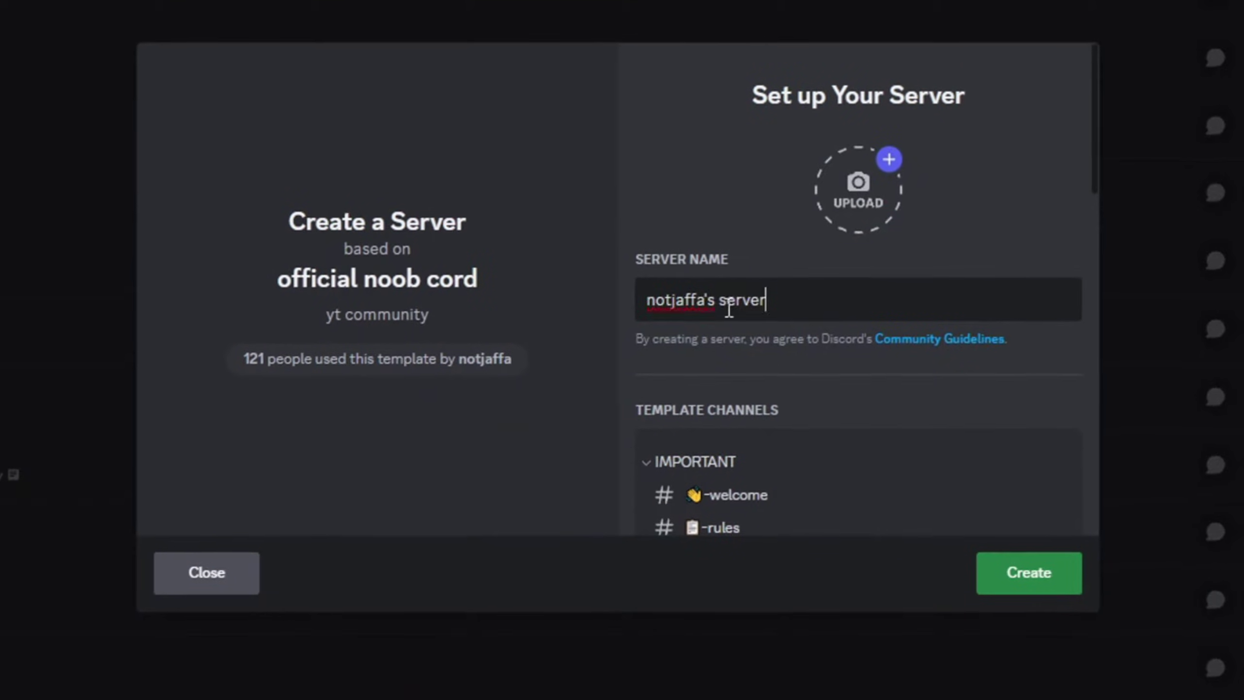
pyautogui.tripleClick(727, 300)
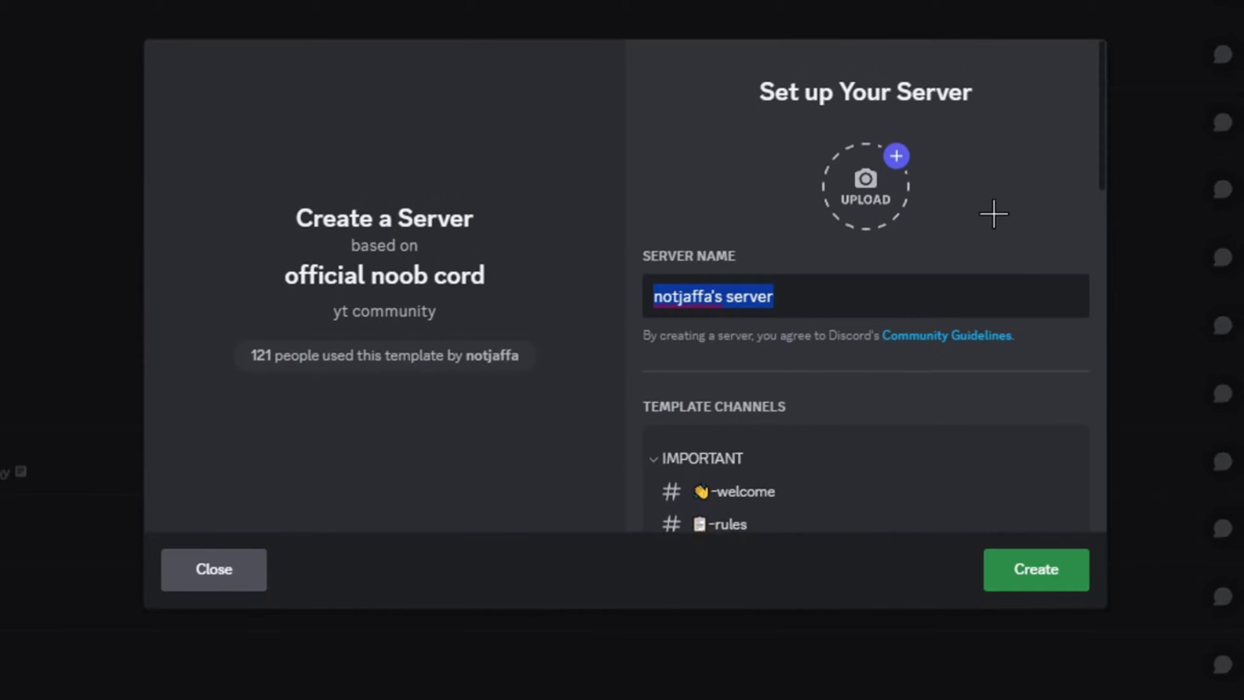
pyautogui.write('you')
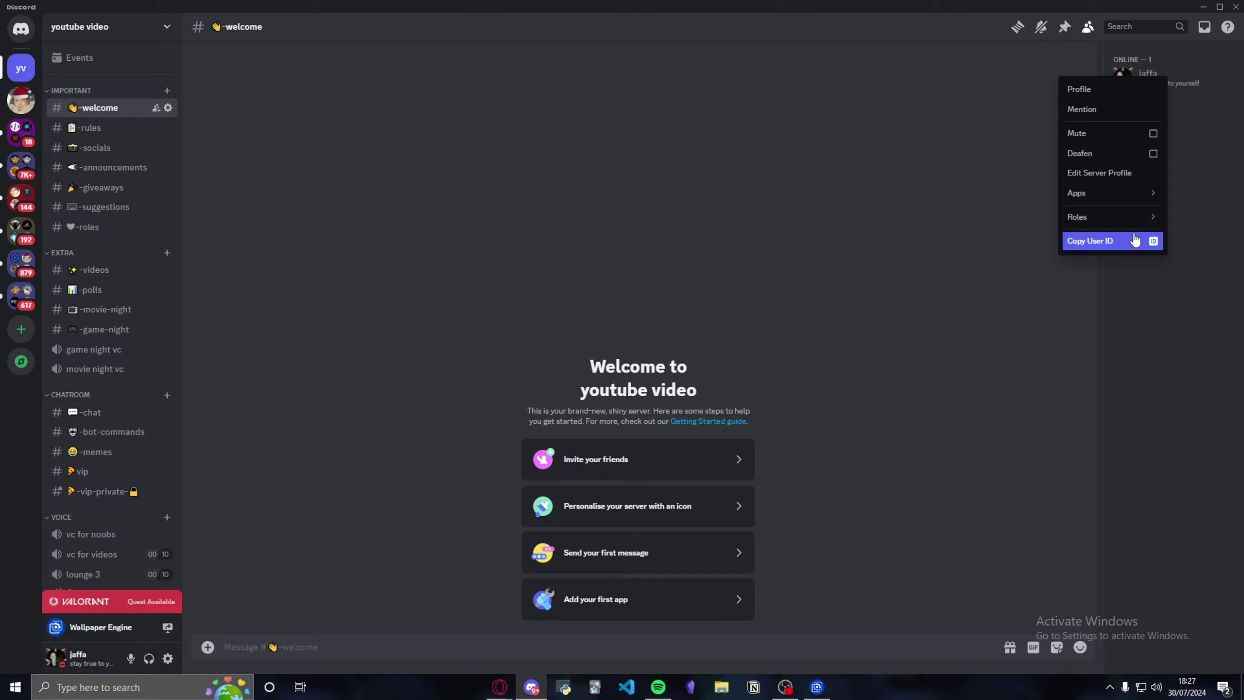
pyautogui.click(1139, 323)
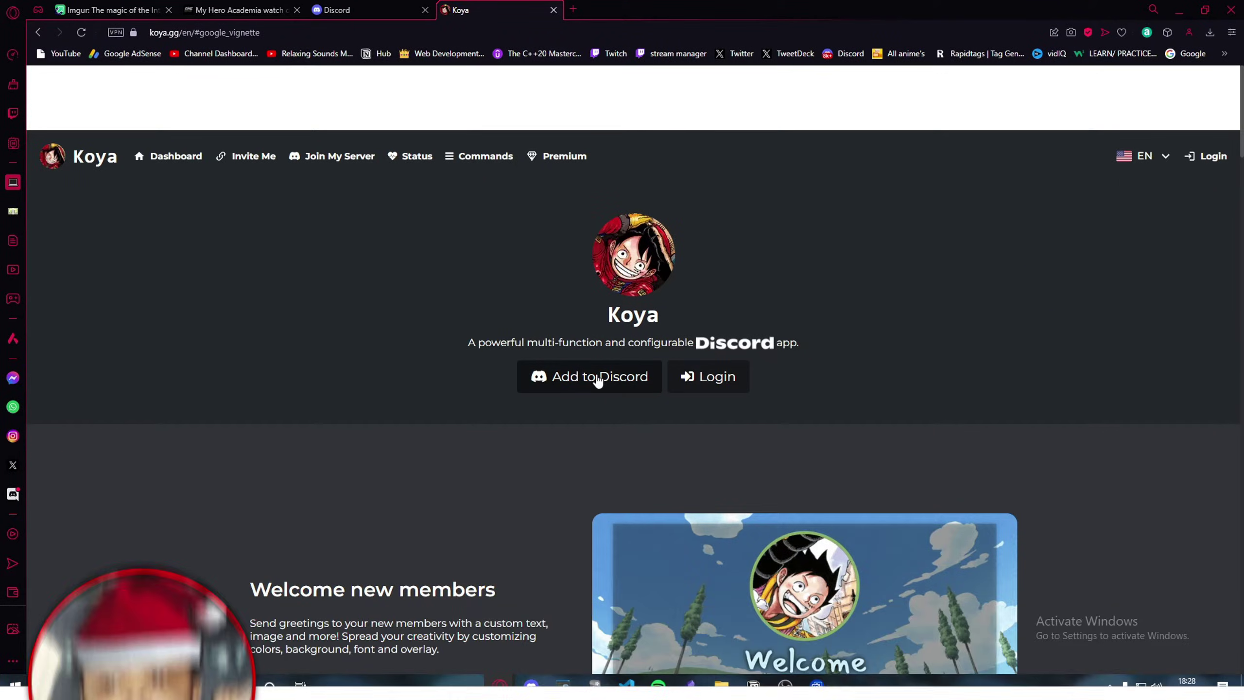
# Add the Koya bot from koya.gg to the "youtube video" Discord server and continue the authorisation
pyautogui.click(595, 378)
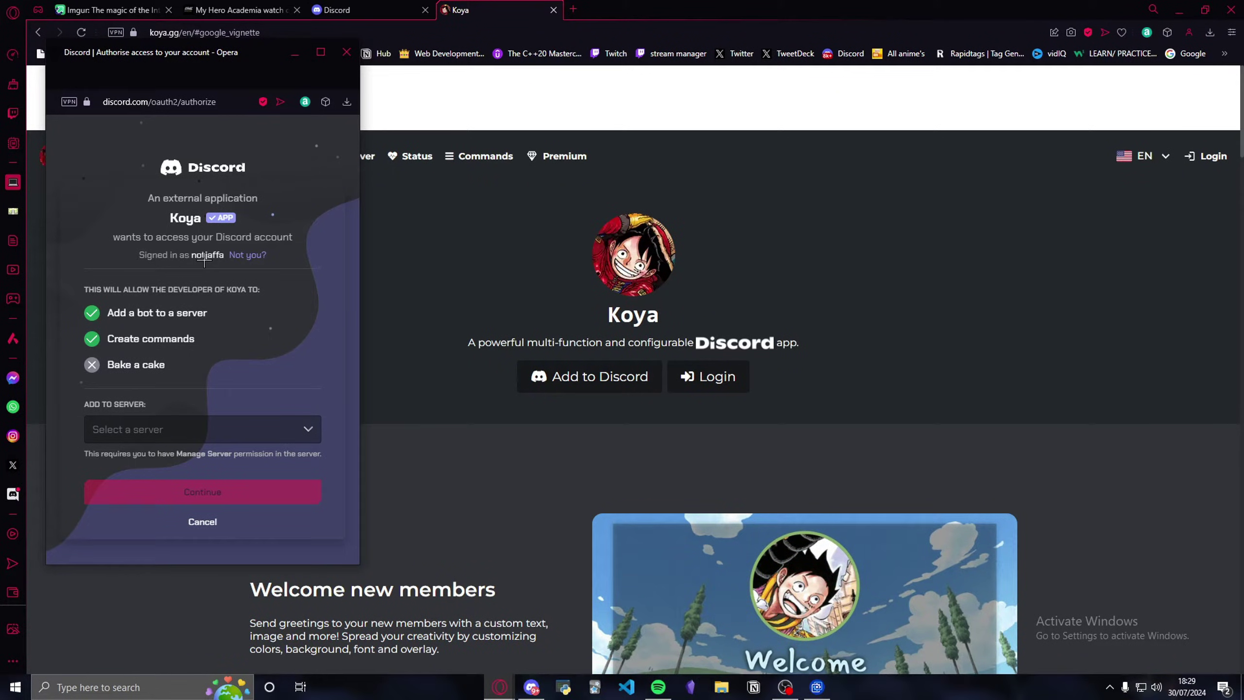
pyautogui.click(198, 435)
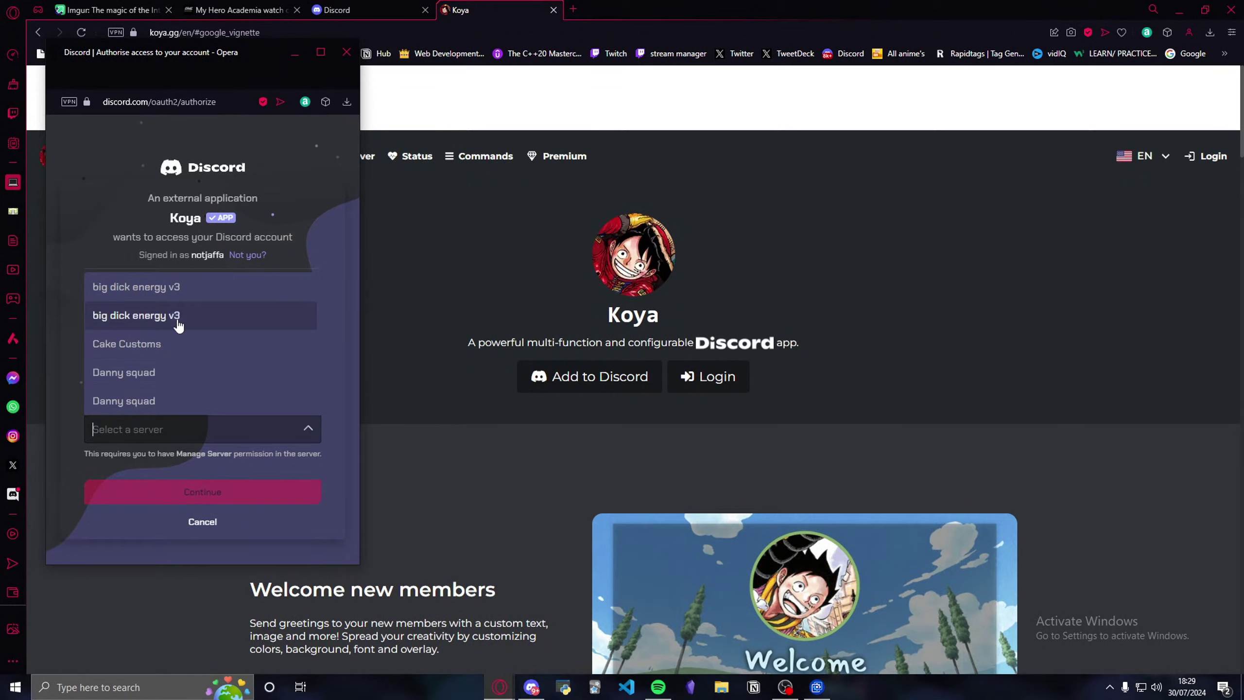
pyautogui.scroll(-3, 159, 347)
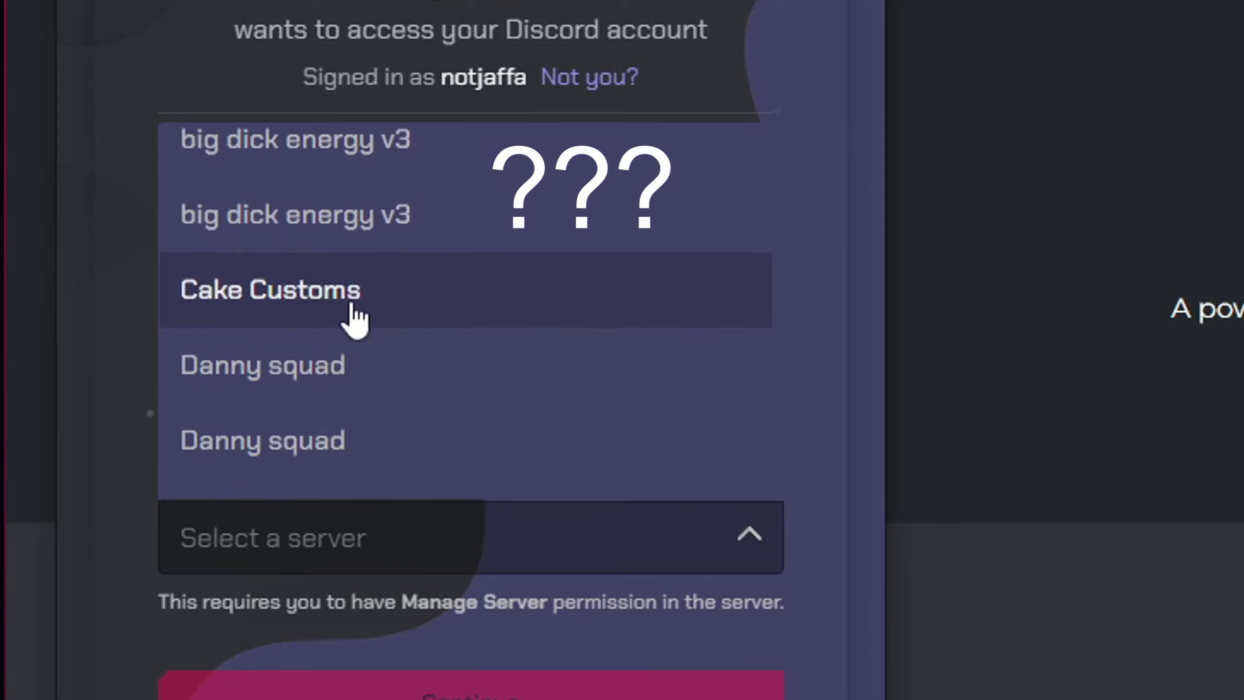
pyautogui.scroll(1, 355, 318)
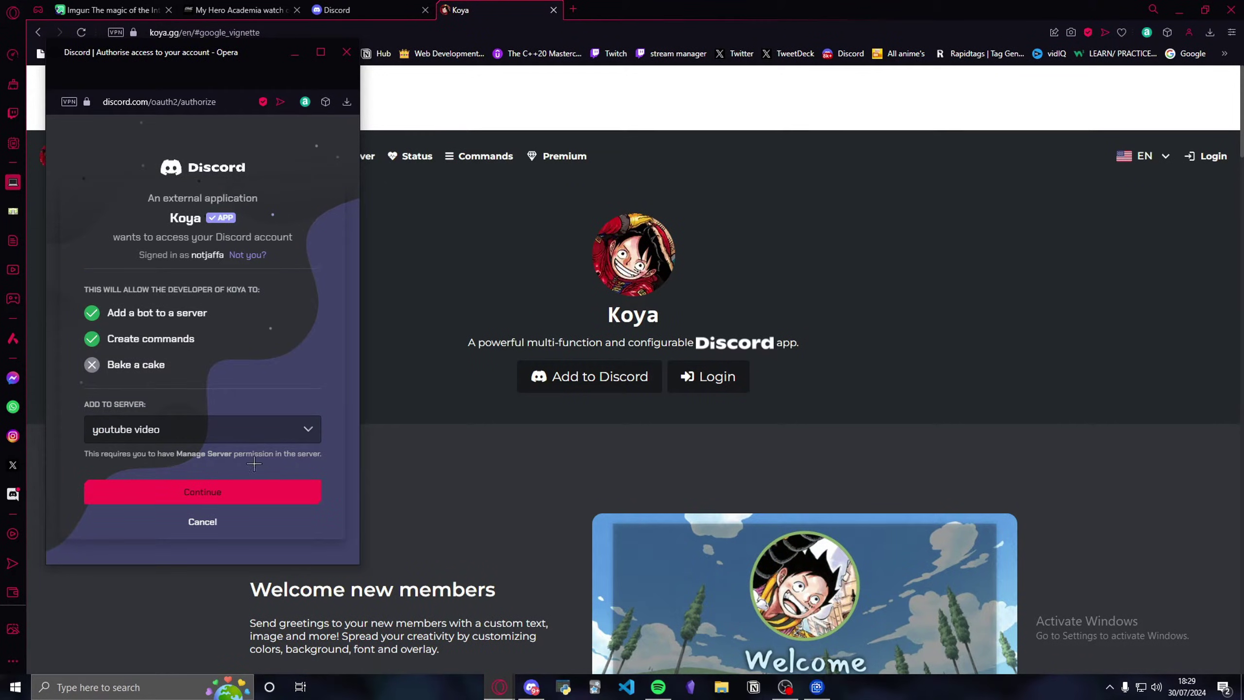
pyautogui.click(190, 492)
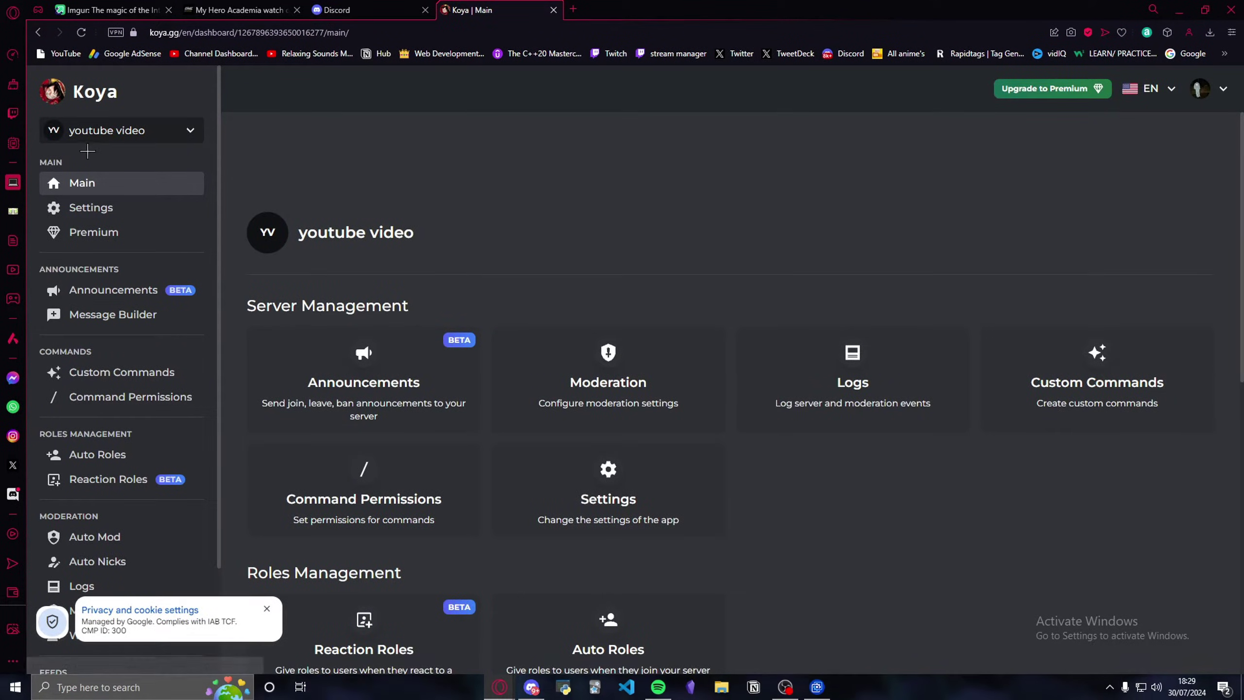
pyautogui.click(123, 130)
pyautogui.click(118, 378)
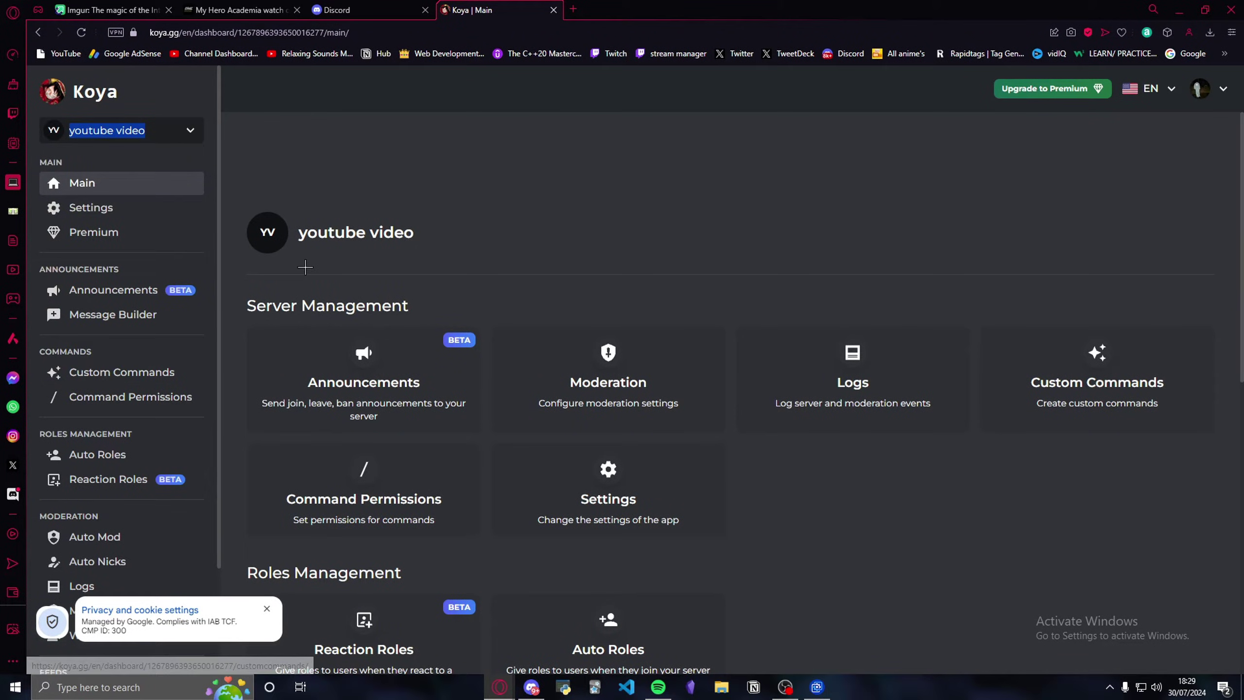
pyautogui.moveTo(442, 192); pyautogui.dragTo(465, 191)
pyautogui.click(523, 183)
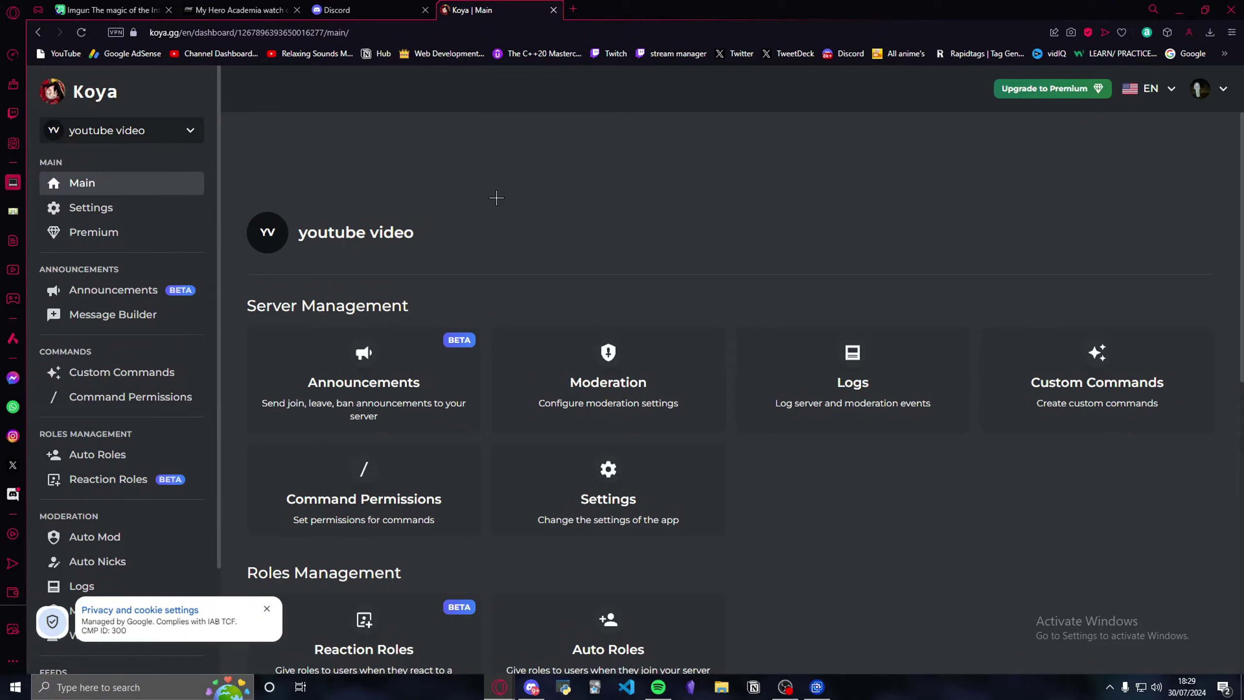
# Open Koya's Join Message announcement and set its channel to 👋-welcome
pyautogui.click(356, 363)
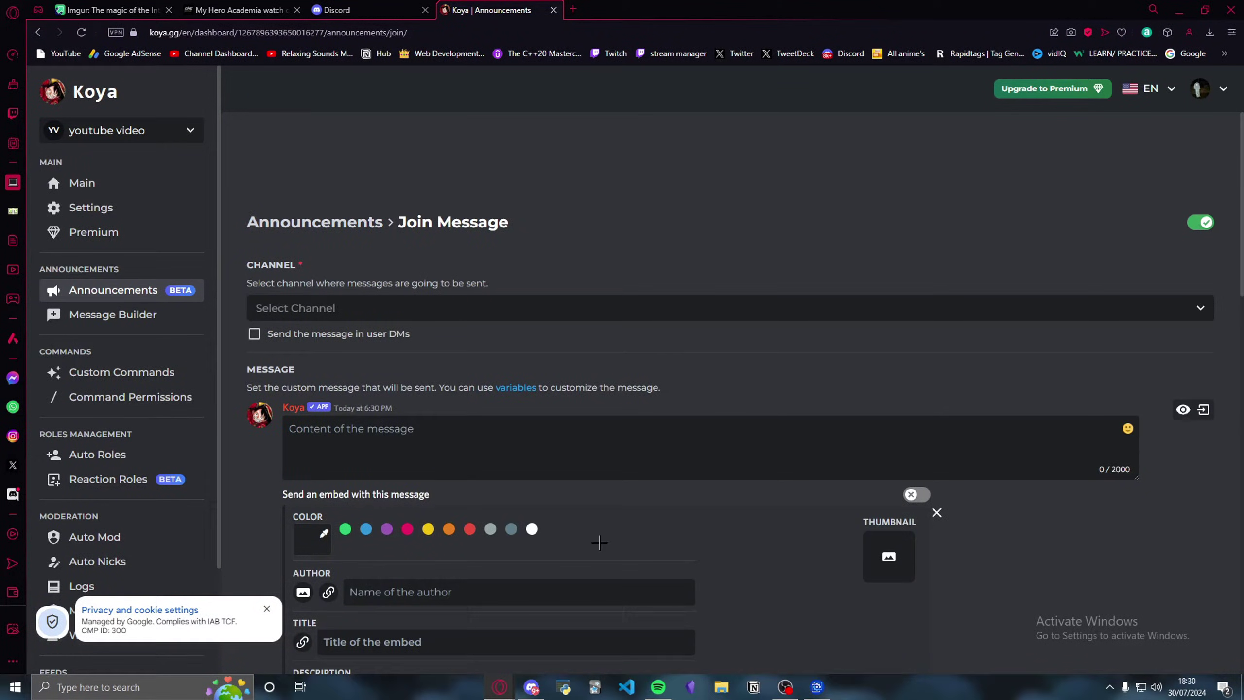
pyautogui.click(532, 686)
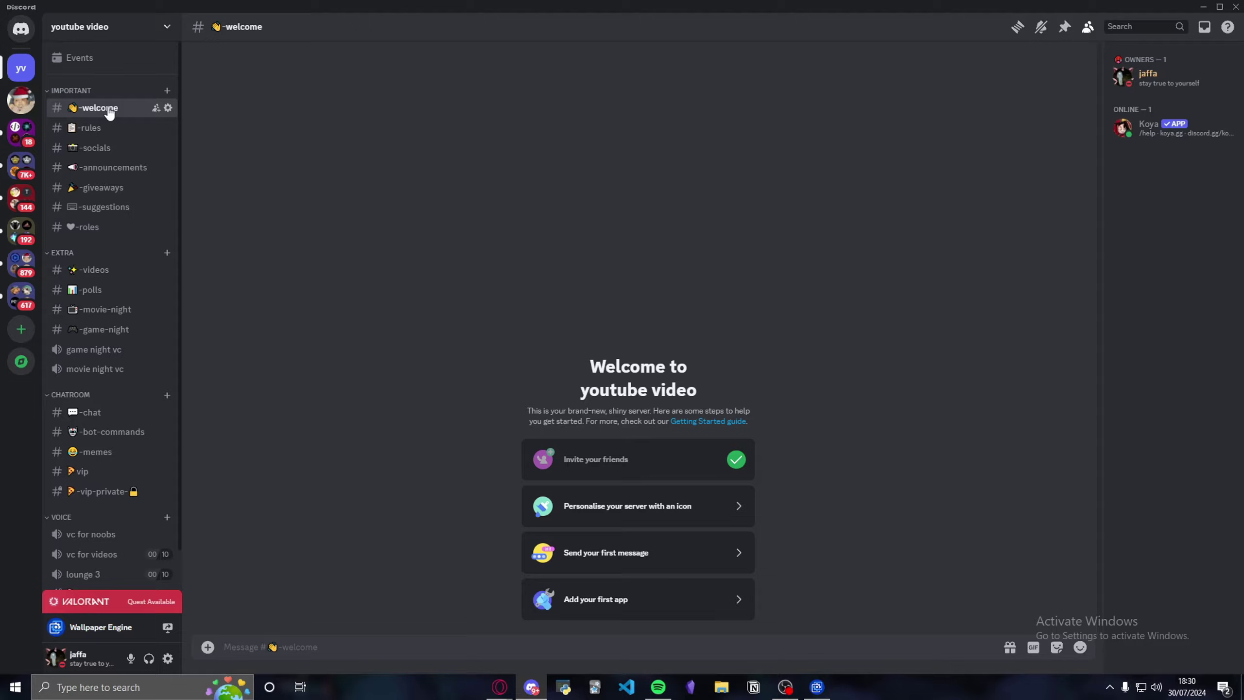
pyautogui.click(531, 687)
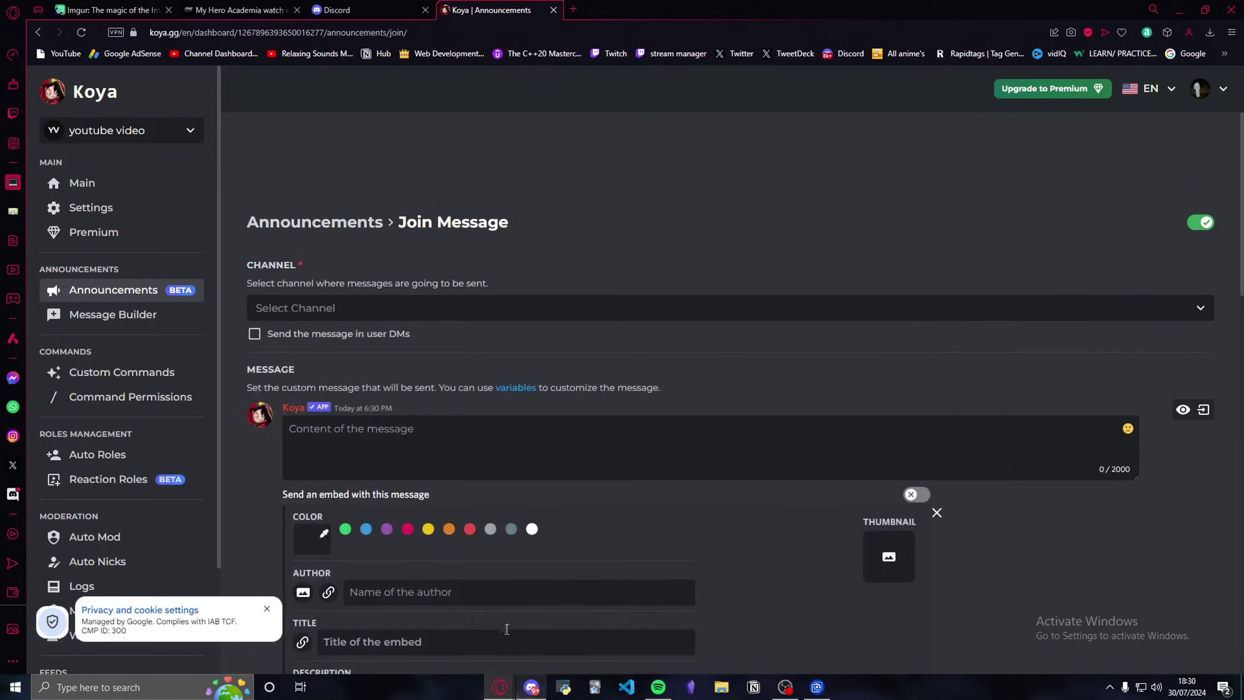
pyautogui.click(1150, 307)
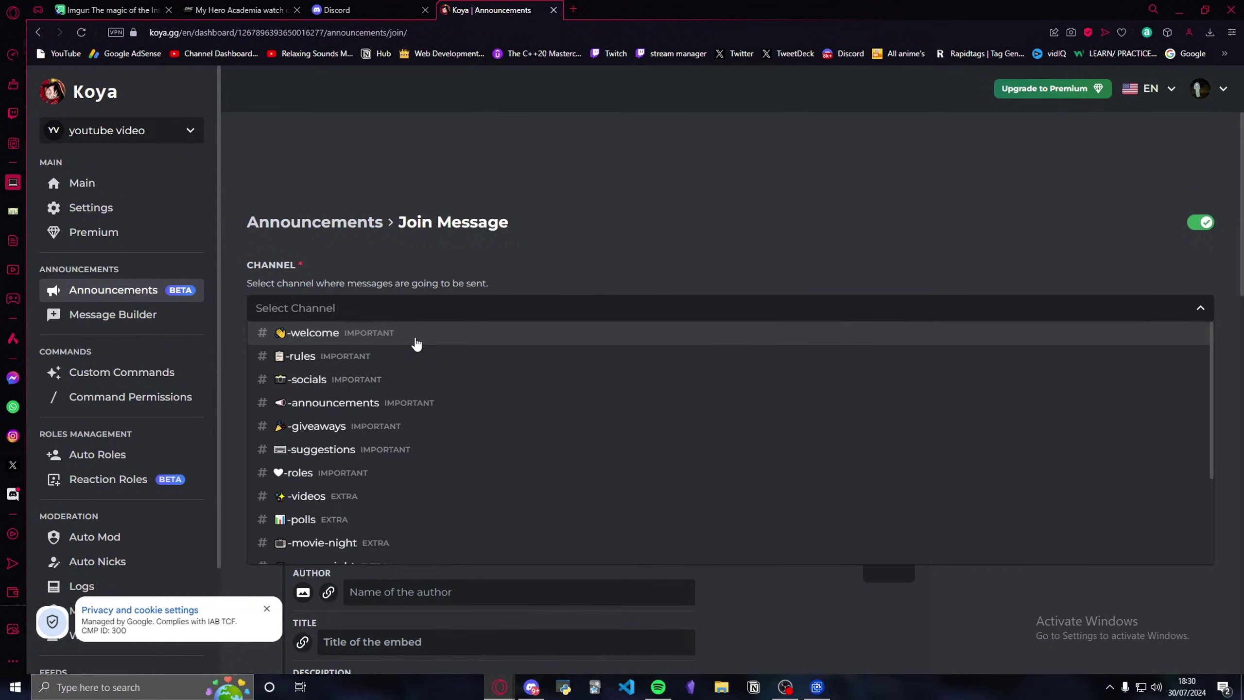
pyautogui.click(417, 330)
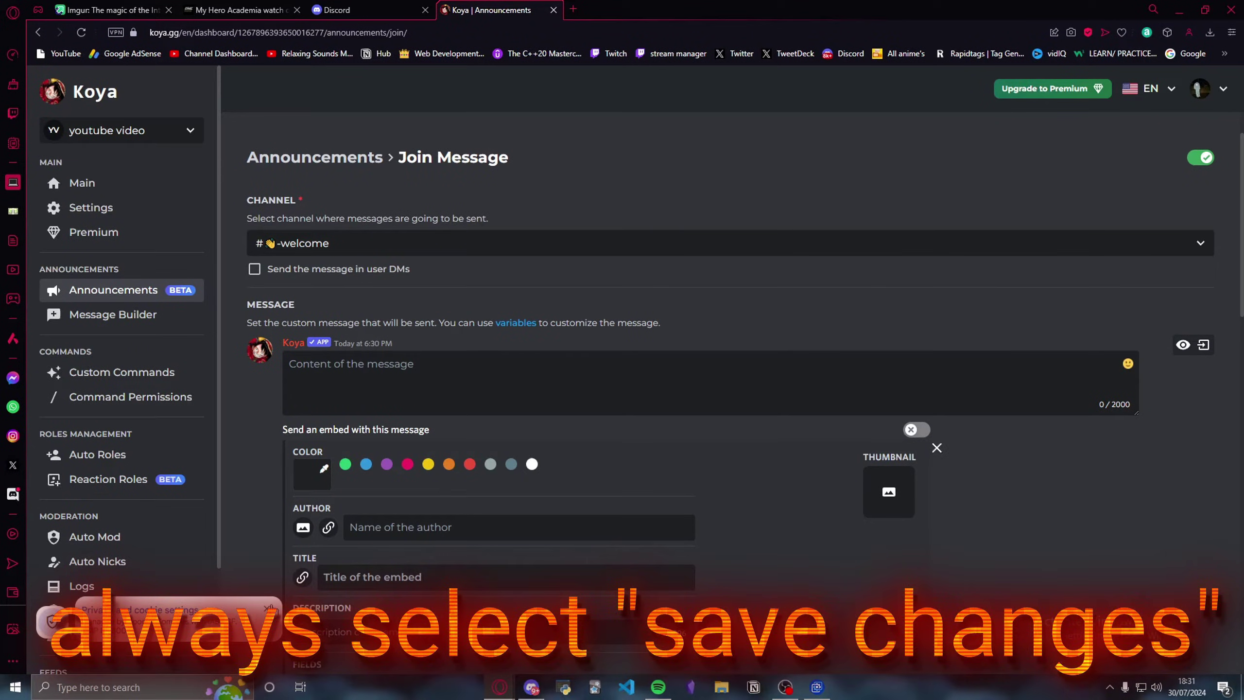
# Copy the lead image of the My Hero Academia watch order article, including its image address
pyautogui.scroll(-10, 359, 429)
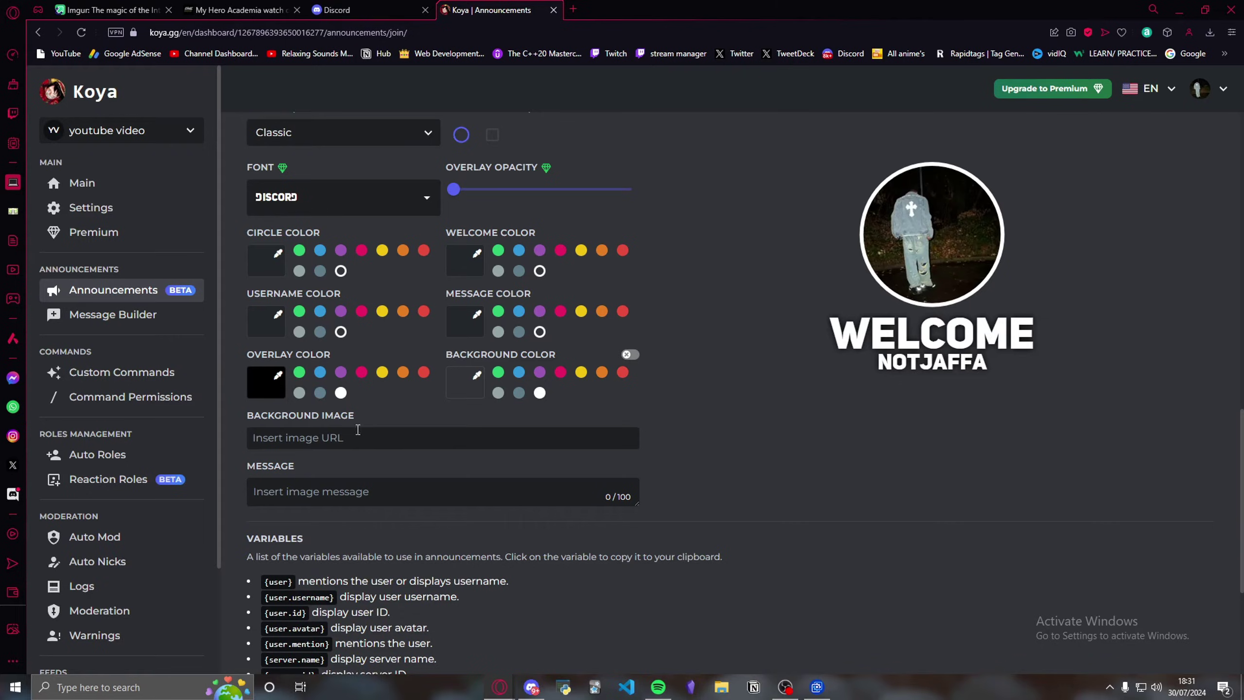
pyautogui.click(217, 8)
pyautogui.scroll(-5, 510, 271)
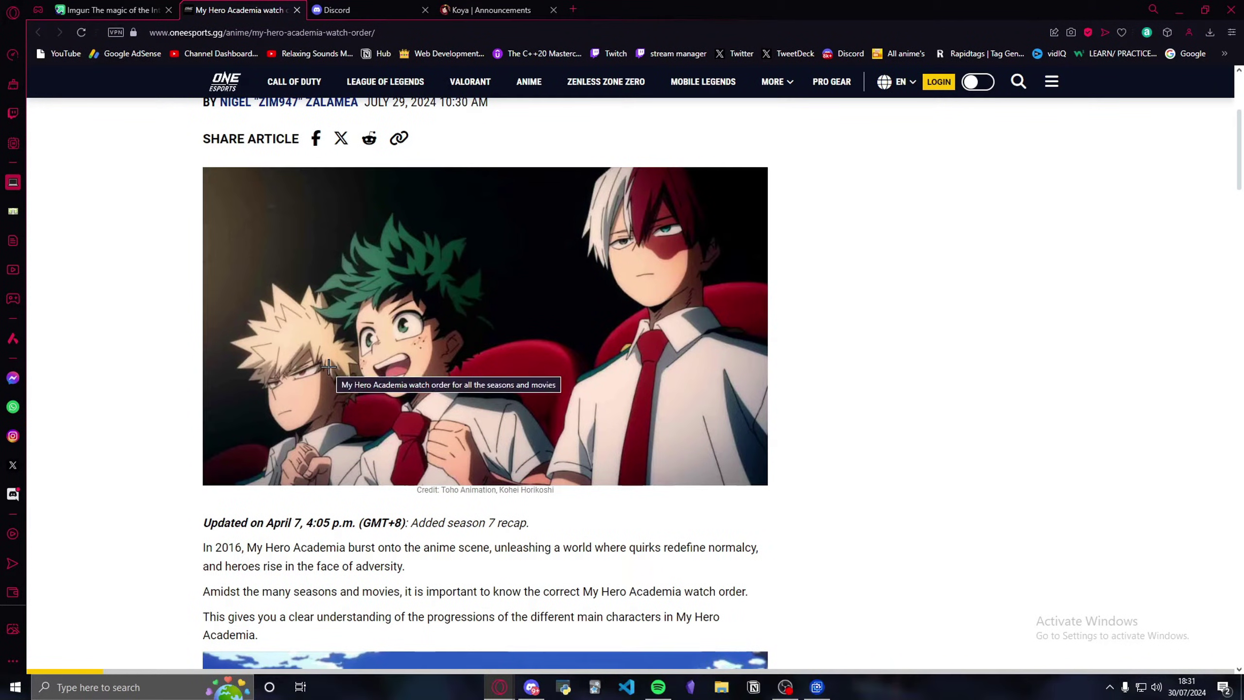
pyautogui.rightClick(455, 362)
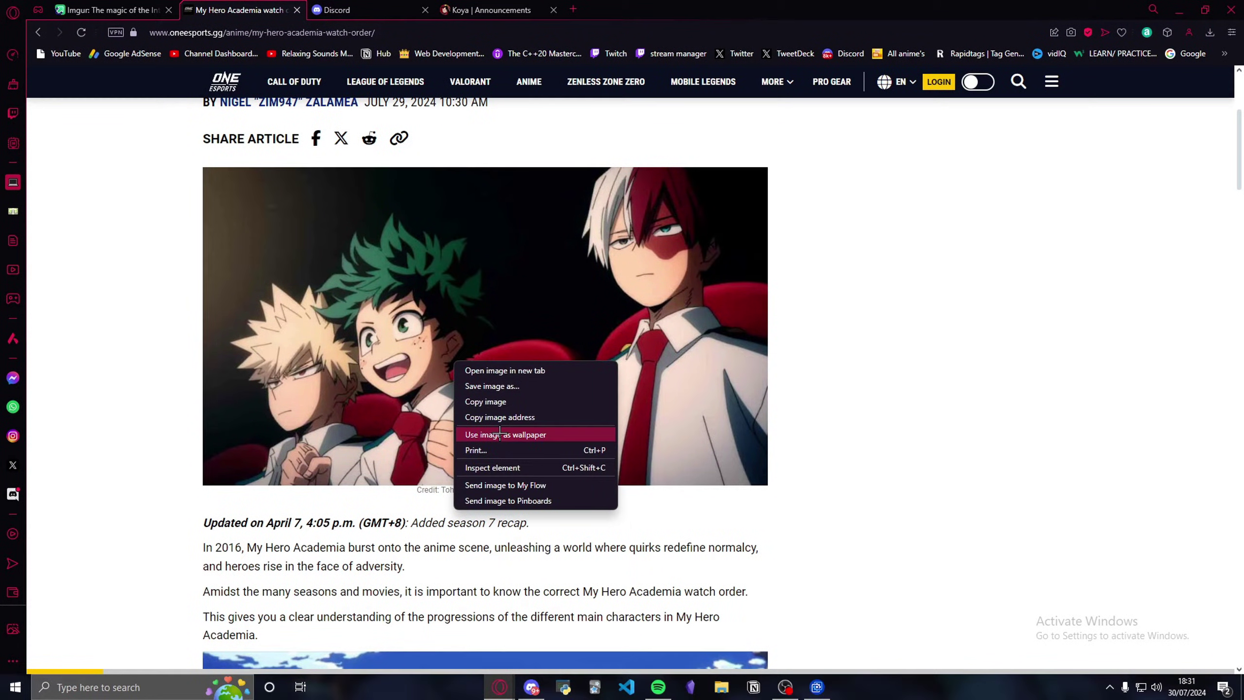
pyautogui.click(502, 402)
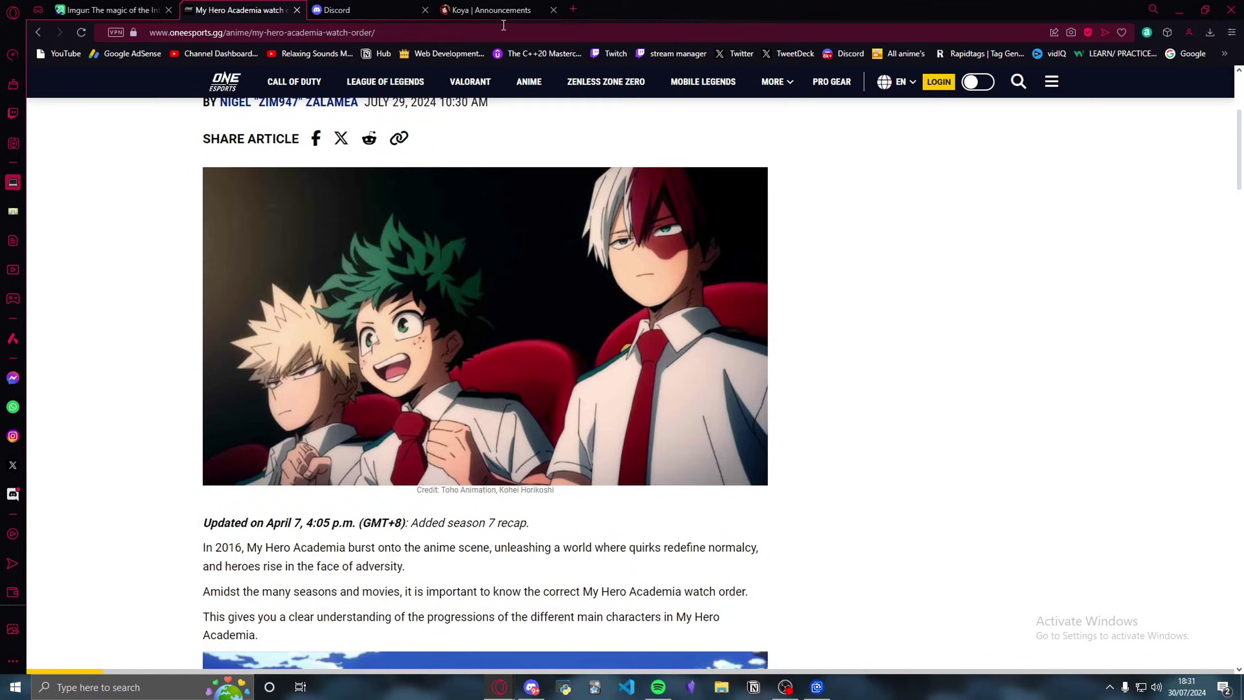
pyautogui.rightClick(388, 235)
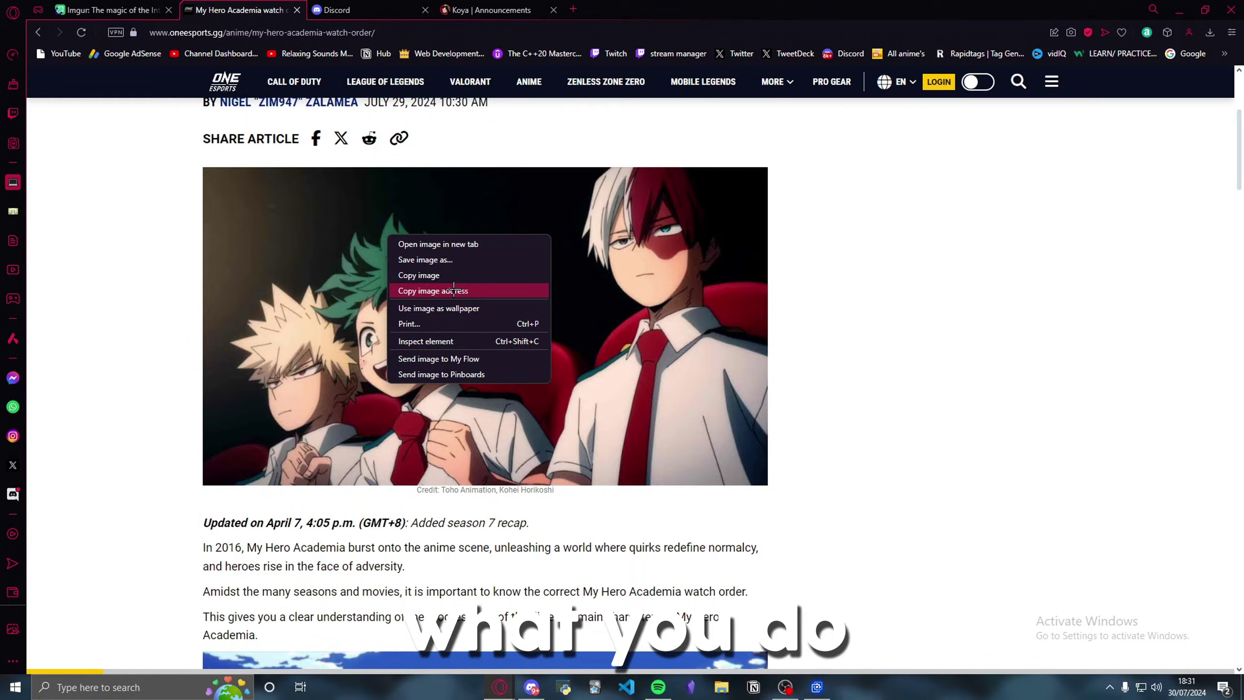
pyautogui.click(454, 290)
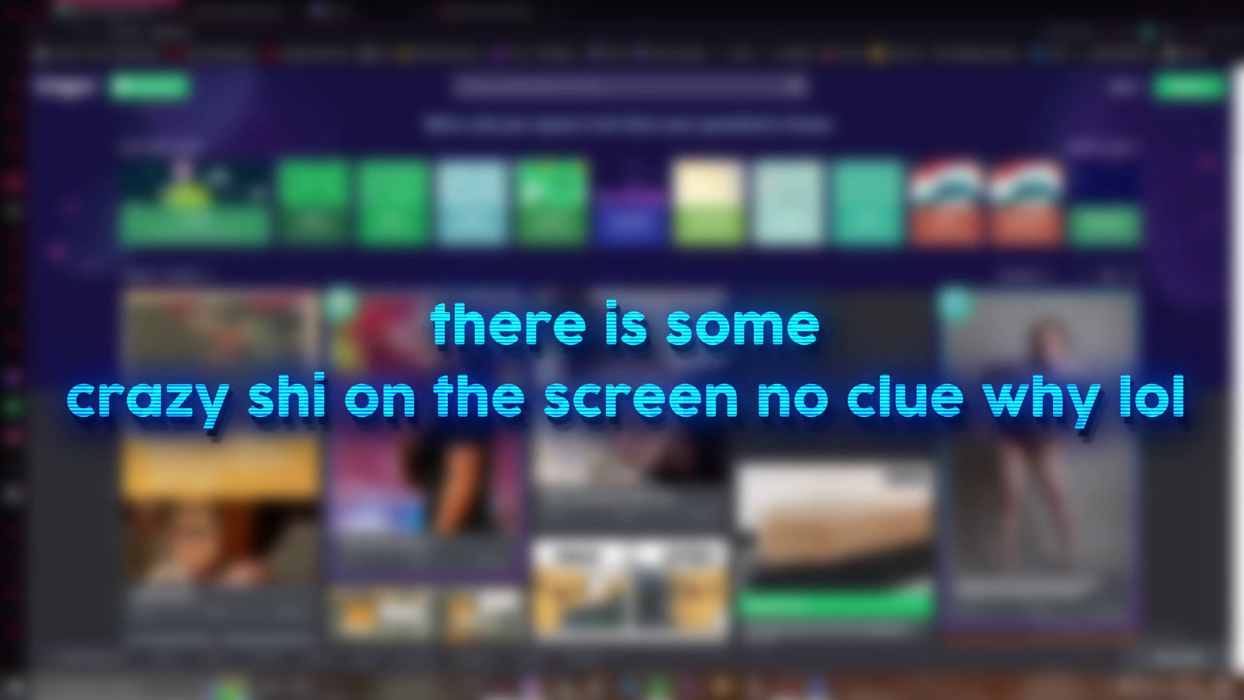
# Upload the copied picture to Imgur by pasting it, and copy the resulting post's BBCode (Forums) link
pyautogui.click(149, 87)
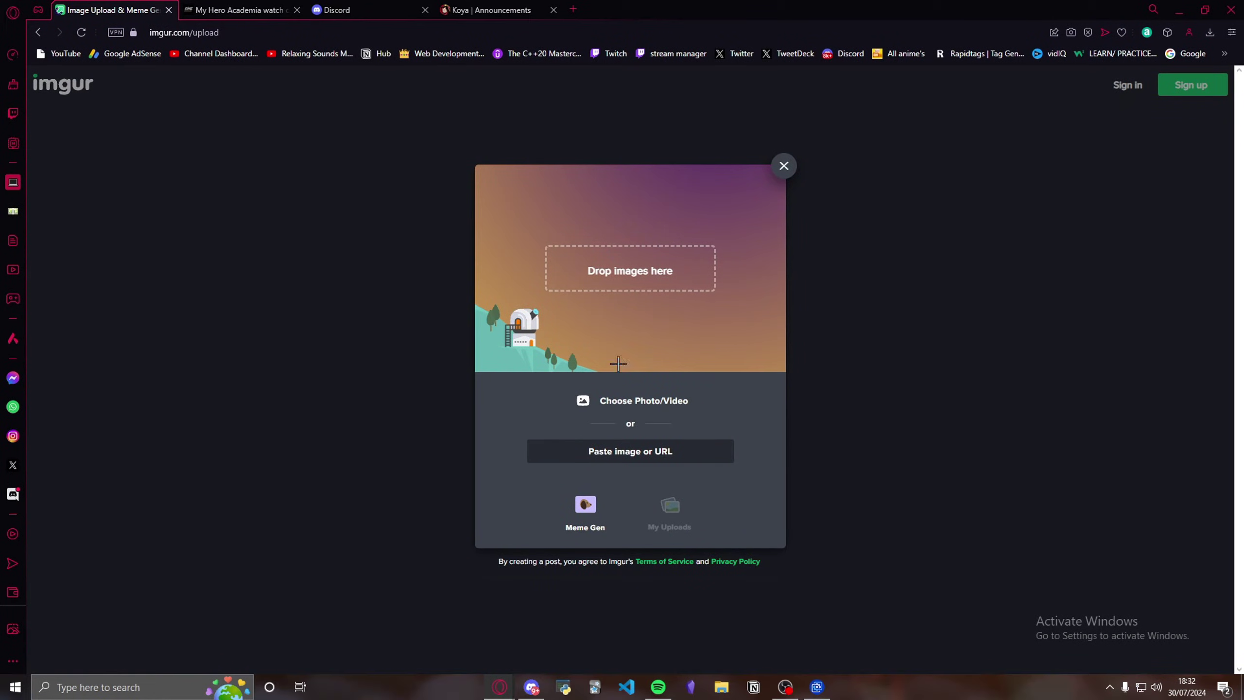
pyautogui.click(628, 451)
pyautogui.hotkey('ctrl', 'v')
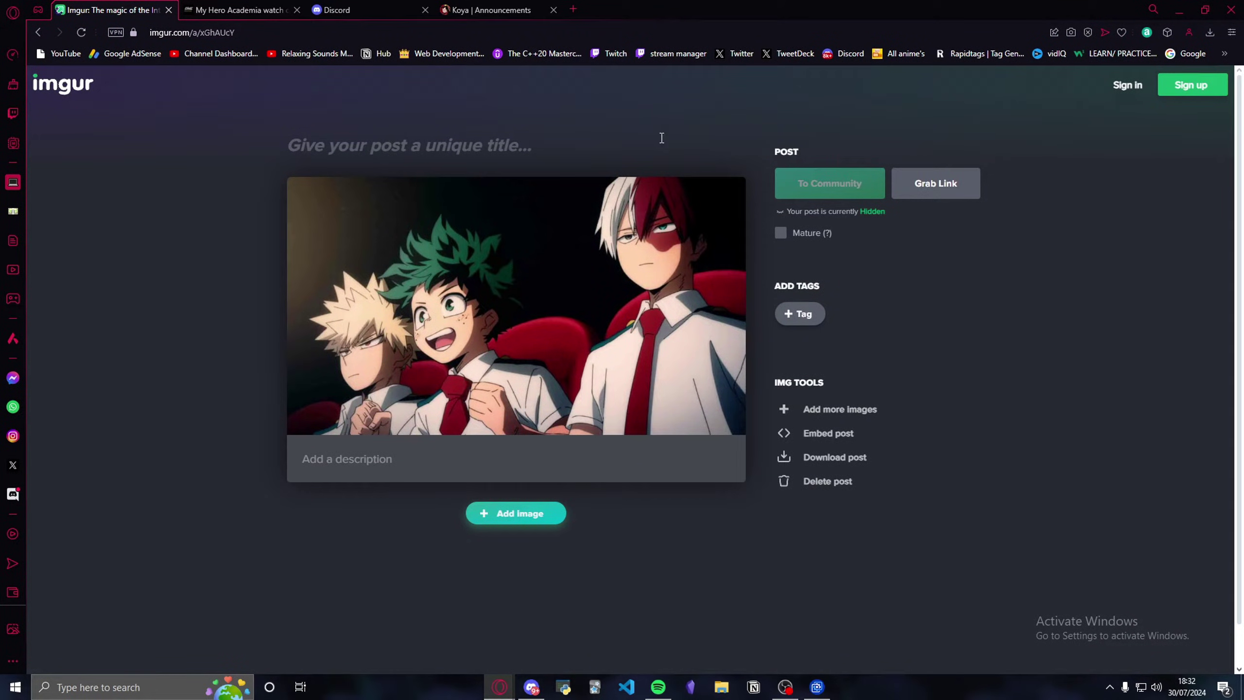
pyautogui.click(656, 201)
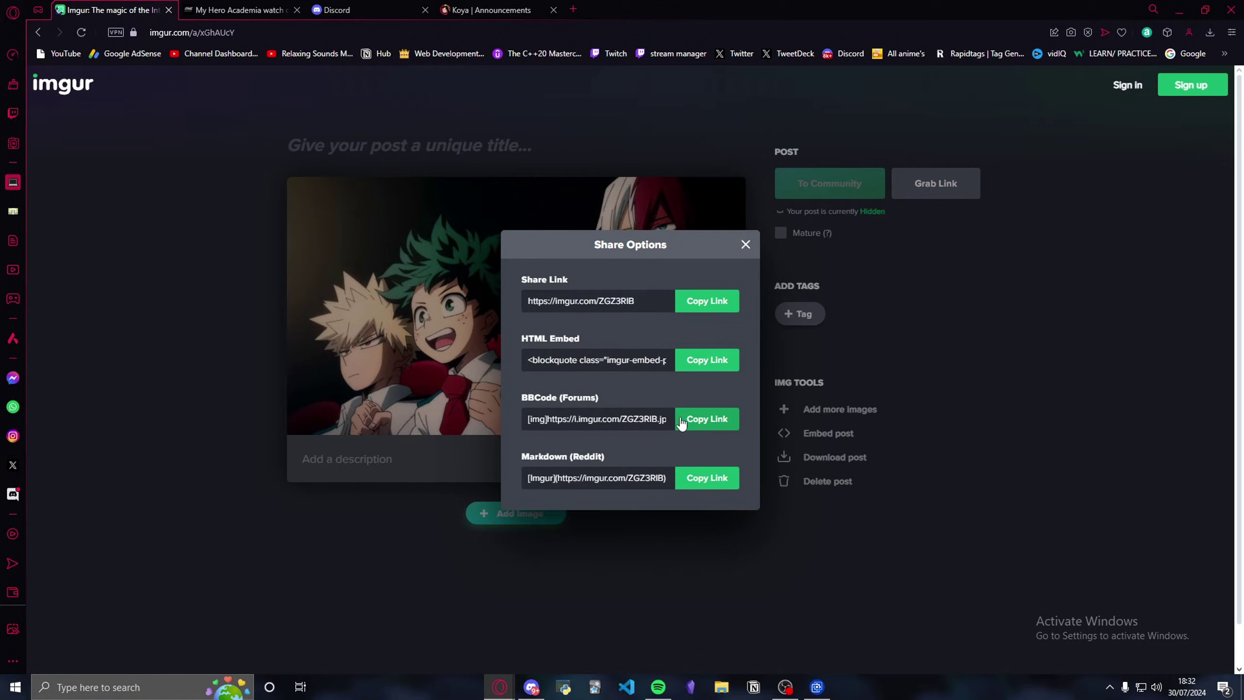
pyautogui.click(707, 420)
# Set the Join Message's background image to the copied Imgur link, stripping the [img] and [/img] tags around the URL
pyautogui.click(455, 9)
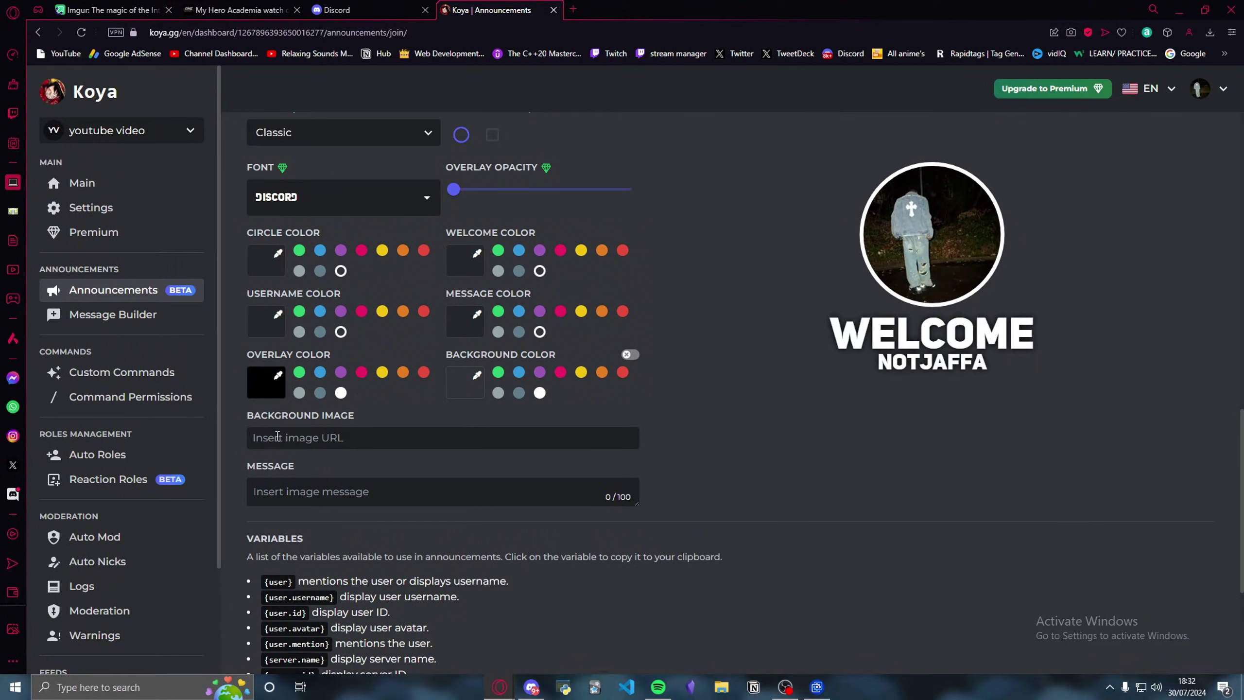
pyautogui.hotkey('ctrl', 'v')
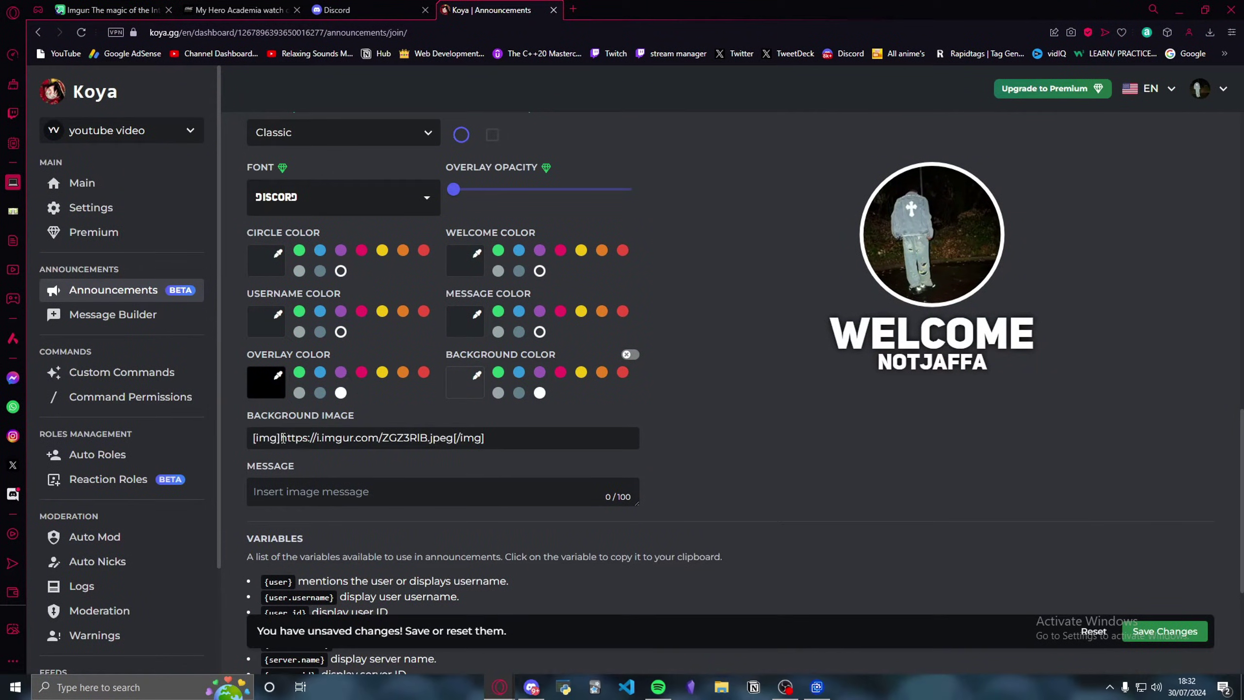
pyautogui.moveTo(281, 438); pyautogui.dragTo(220, 433)
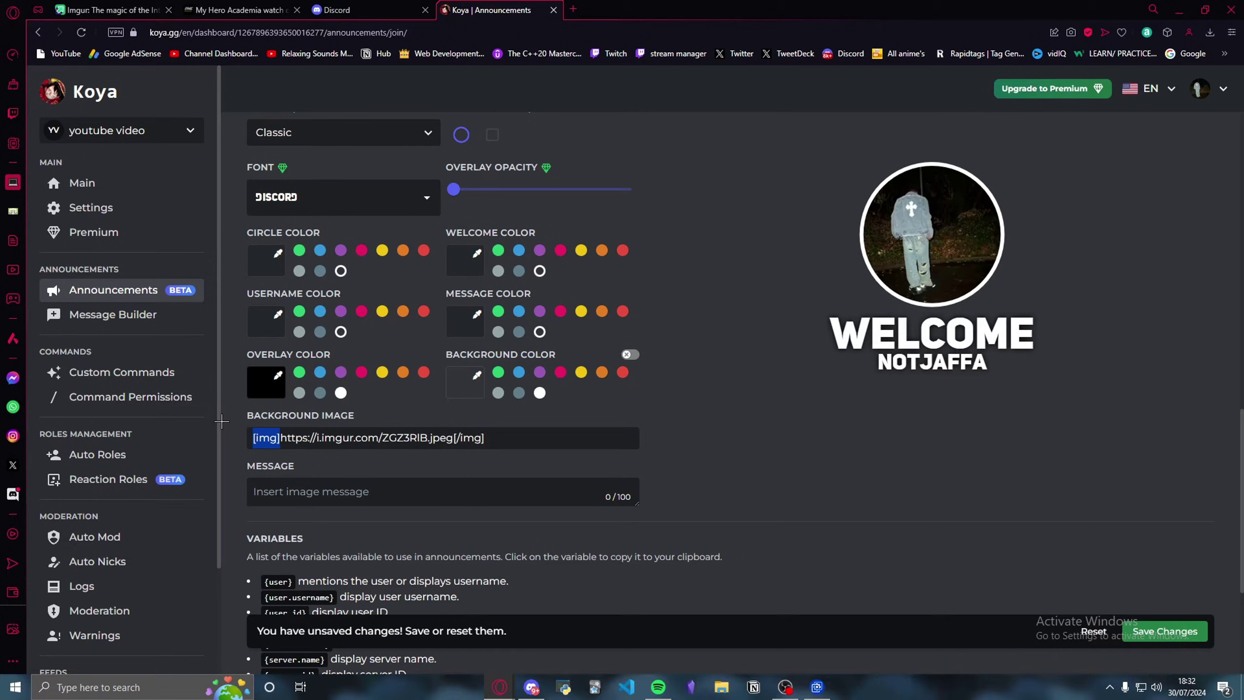
pyautogui.press('BackSpace')
pyautogui.press('End')
pyautogui.press('BackSpace')
pyautogui.press('BackSpace')
pyautogui.press('BackSpace')
pyautogui.press('BackSpace')
pyautogui.press('BackSpace')
pyautogui.press('BackSpace')
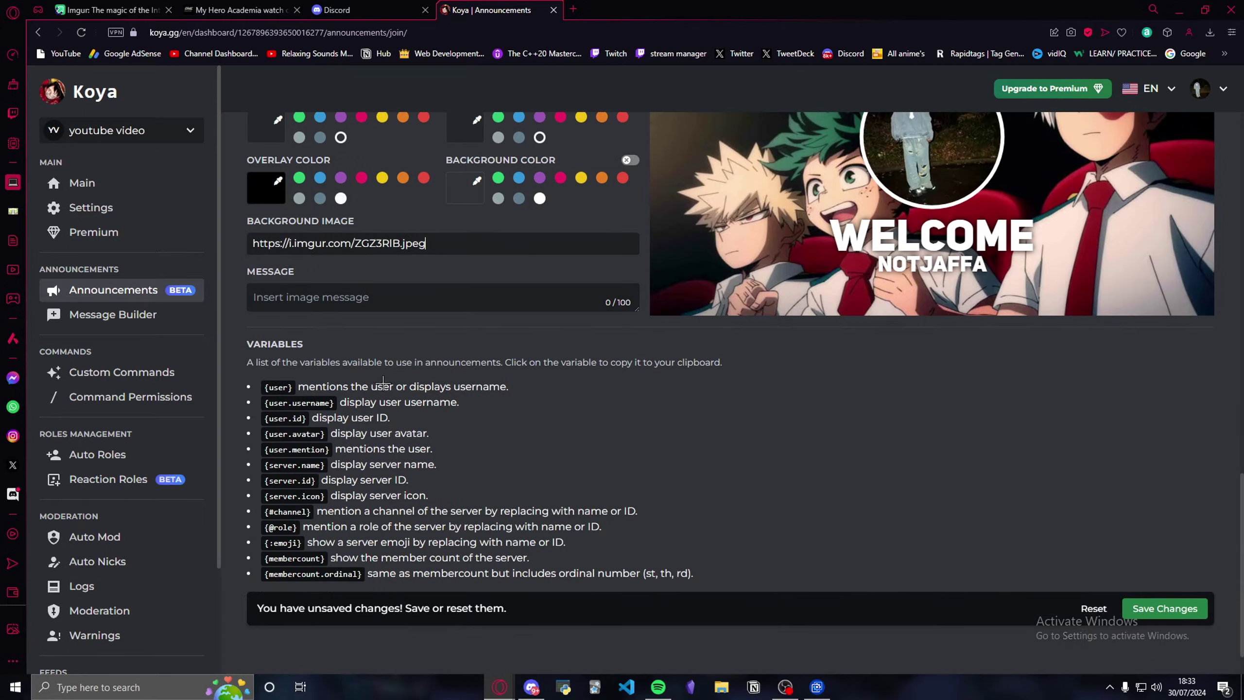
# Enter "hey {user}" as the image message, using the user variable from the variables list
pyautogui.scroll(-4, 383, 377)
pyautogui.click(373, 302)
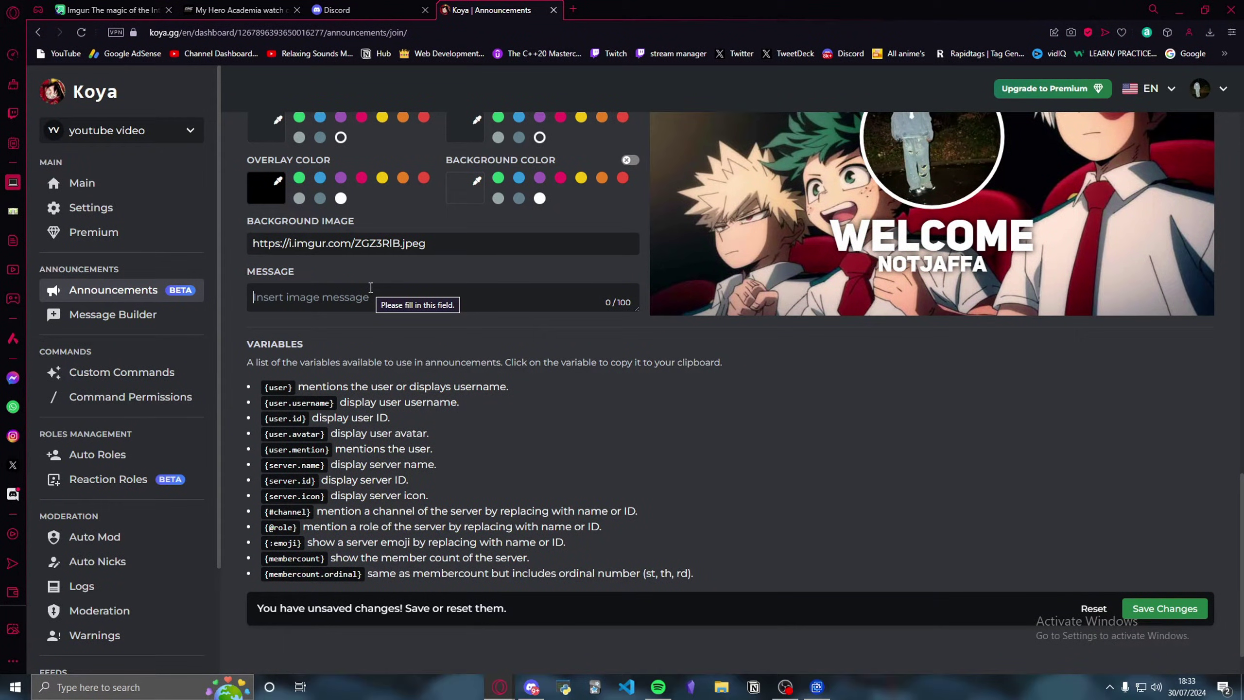
pyautogui.scroll(4, 371, 288)
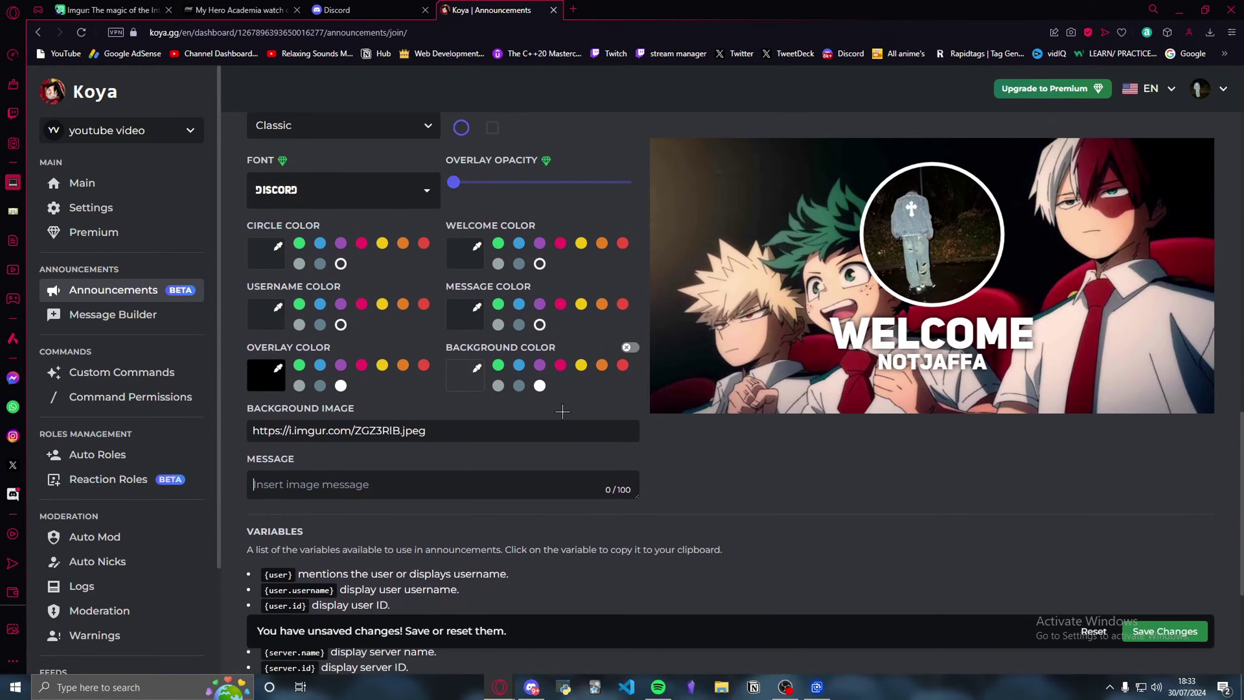
pyautogui.write('hey')
pyautogui.scroll(-5, 562, 411)
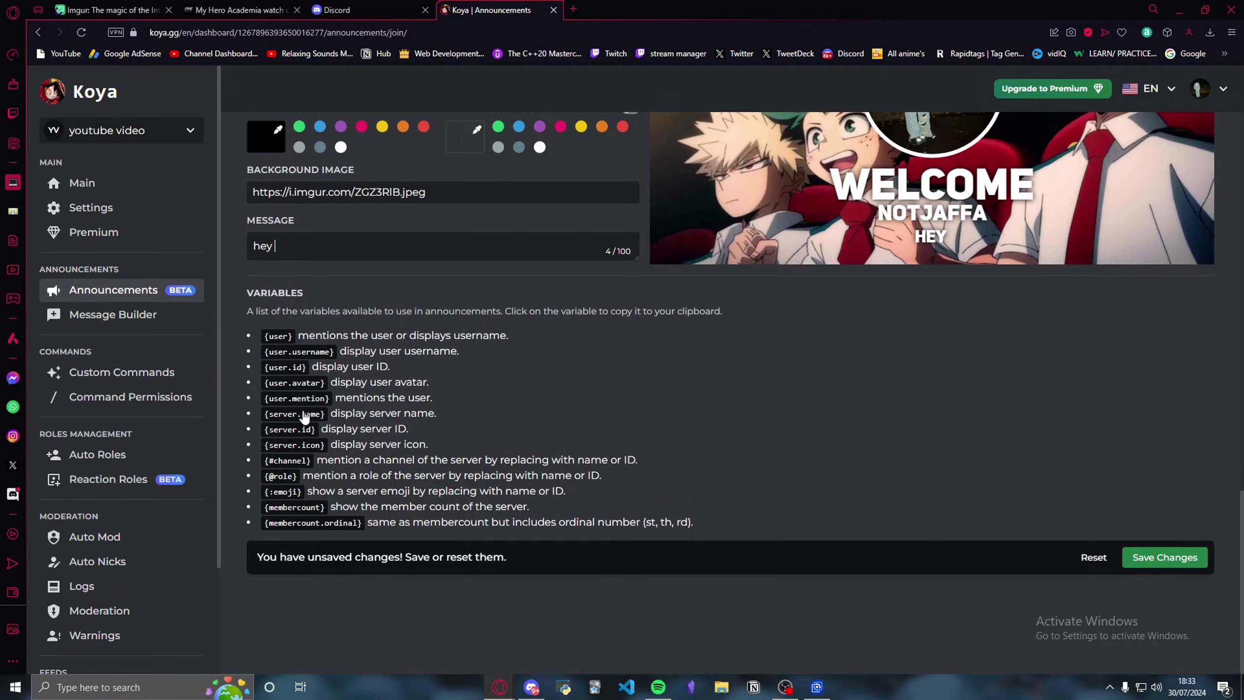
pyautogui.scroll(1, 375, 390)
pyautogui.hotkey('ctrl', 'v')
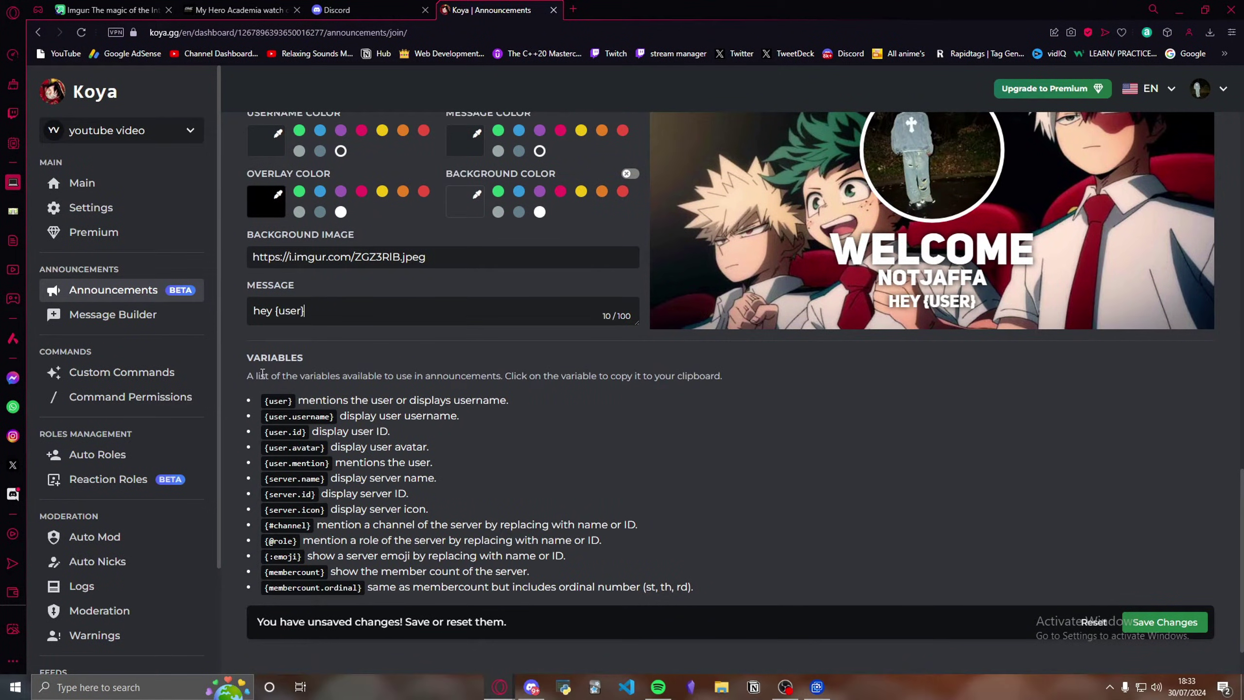
# Extend the welcome image's message to "hey {user}! you're officially a noob <3" and save the changes
pyautogui.write('!')
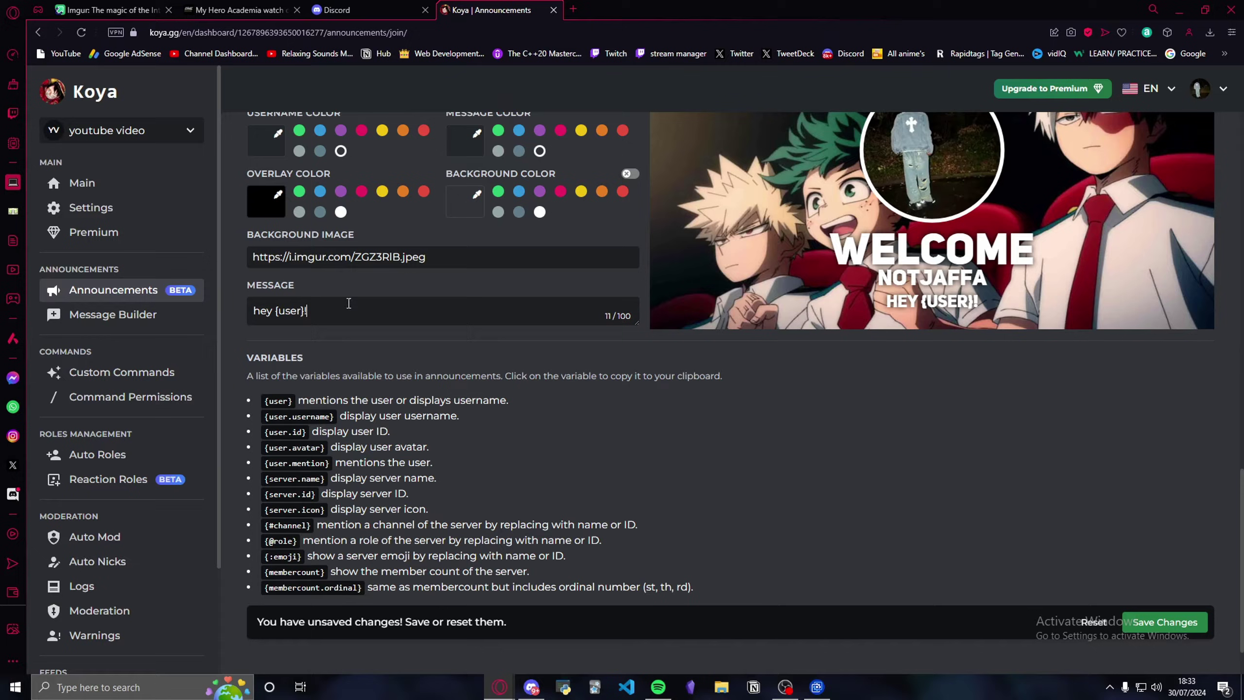
pyautogui.write("you're ")
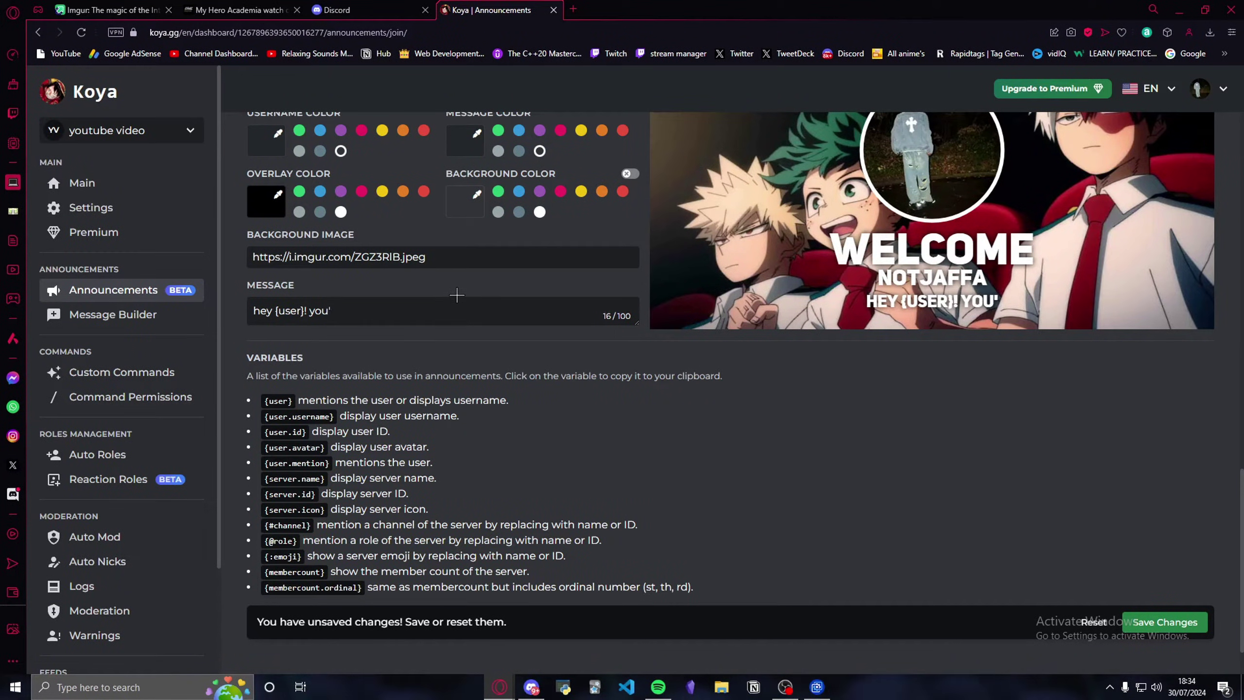
pyautogui.write('off')
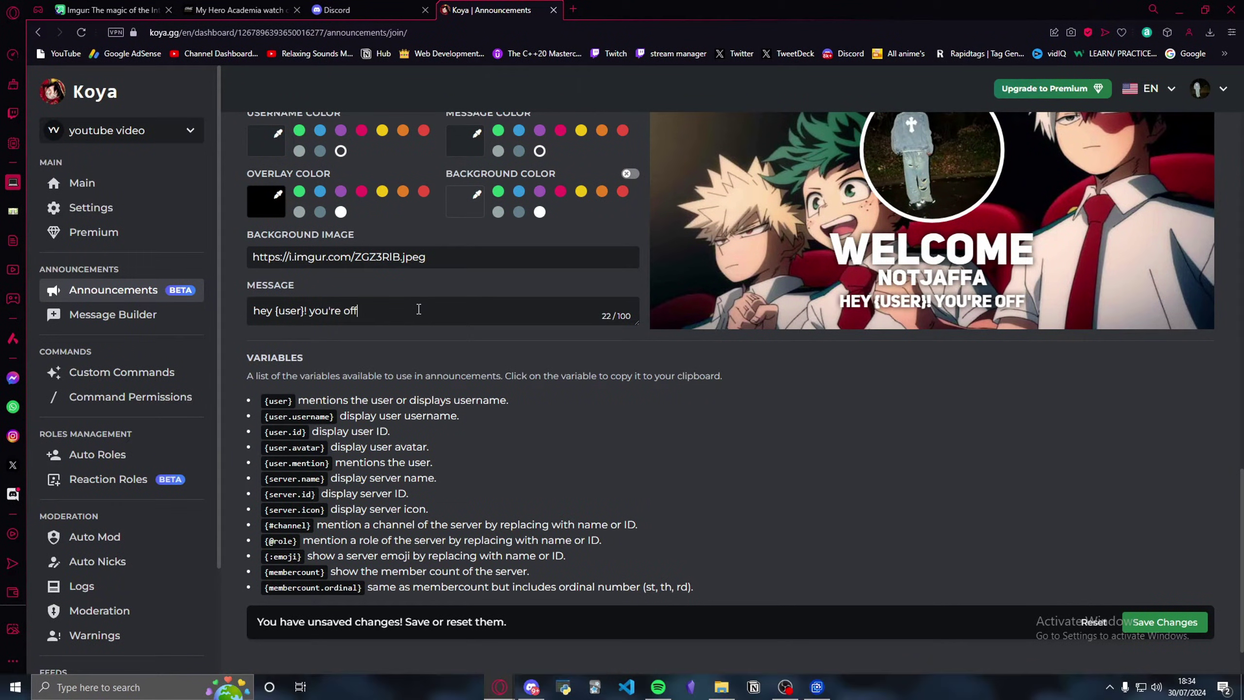
pyautogui.write('icially a ')
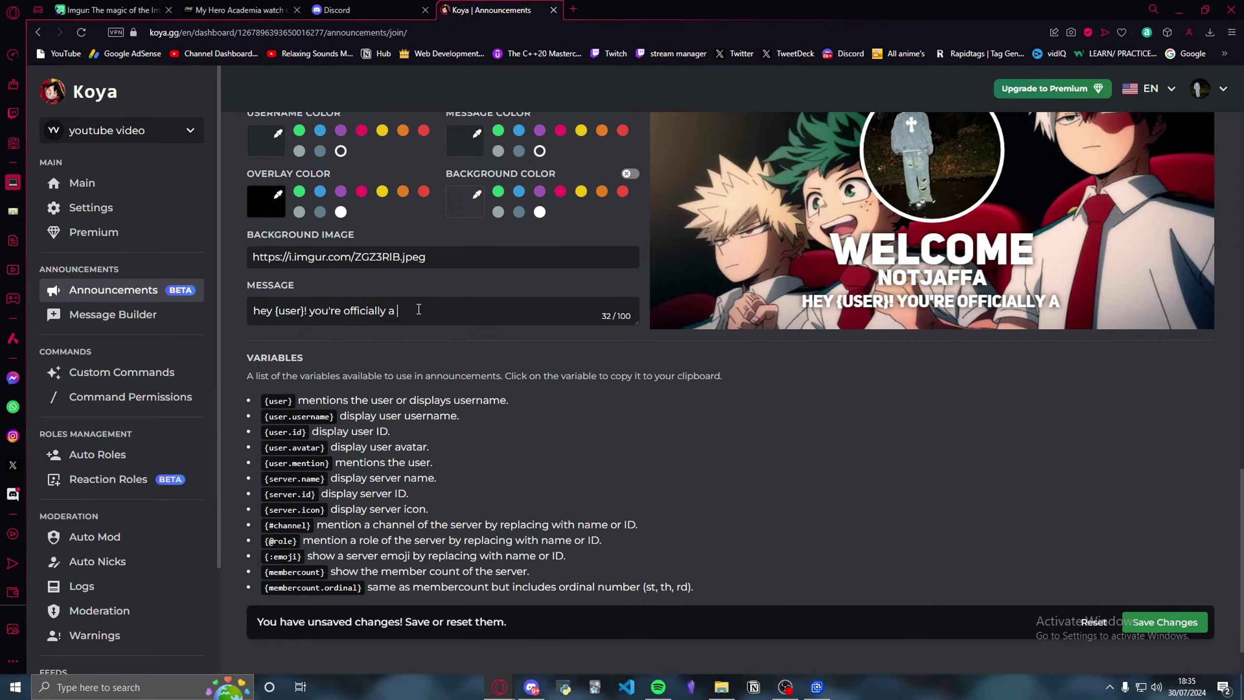
pyautogui.write('noob!')
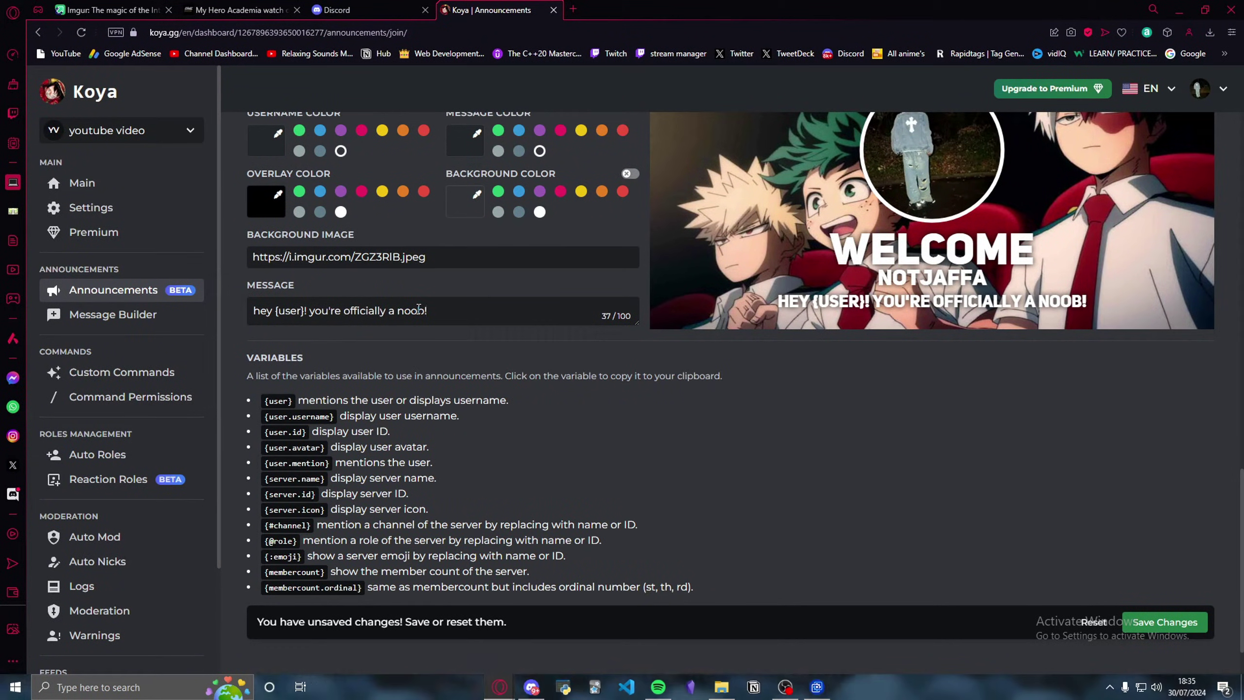
pyautogui.press('BackSpace')
pyautogui.write('<3')
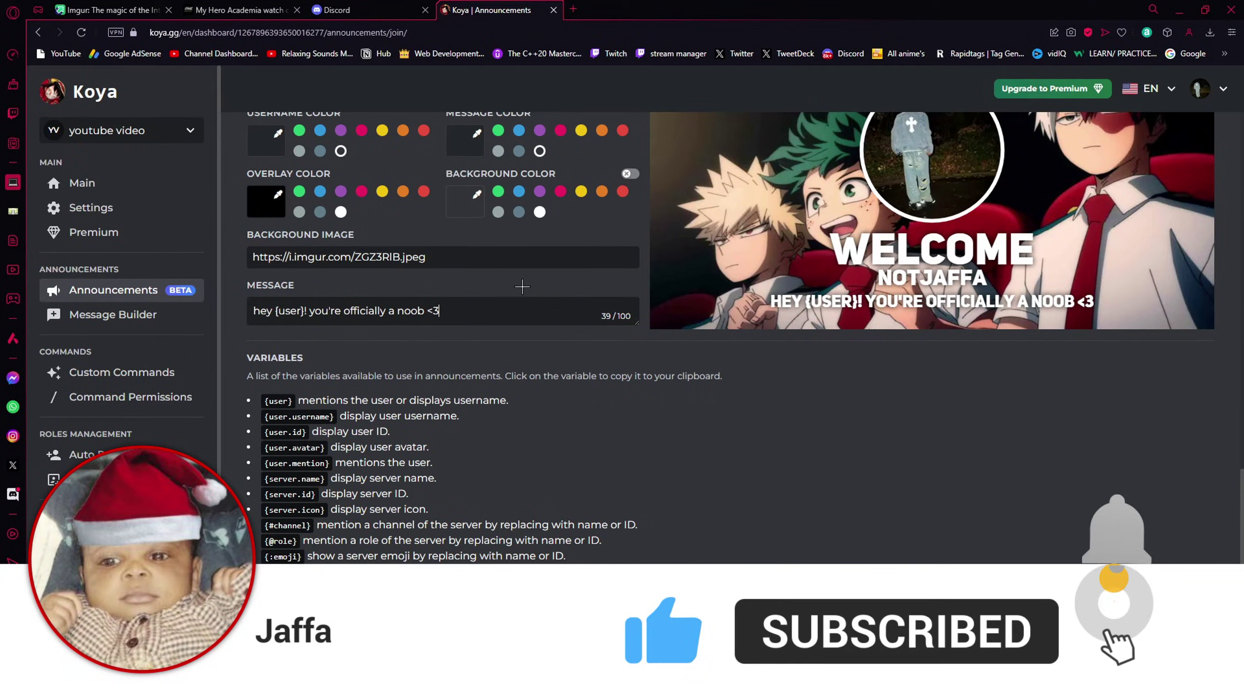
pyautogui.scroll(-2, 1140, 555)
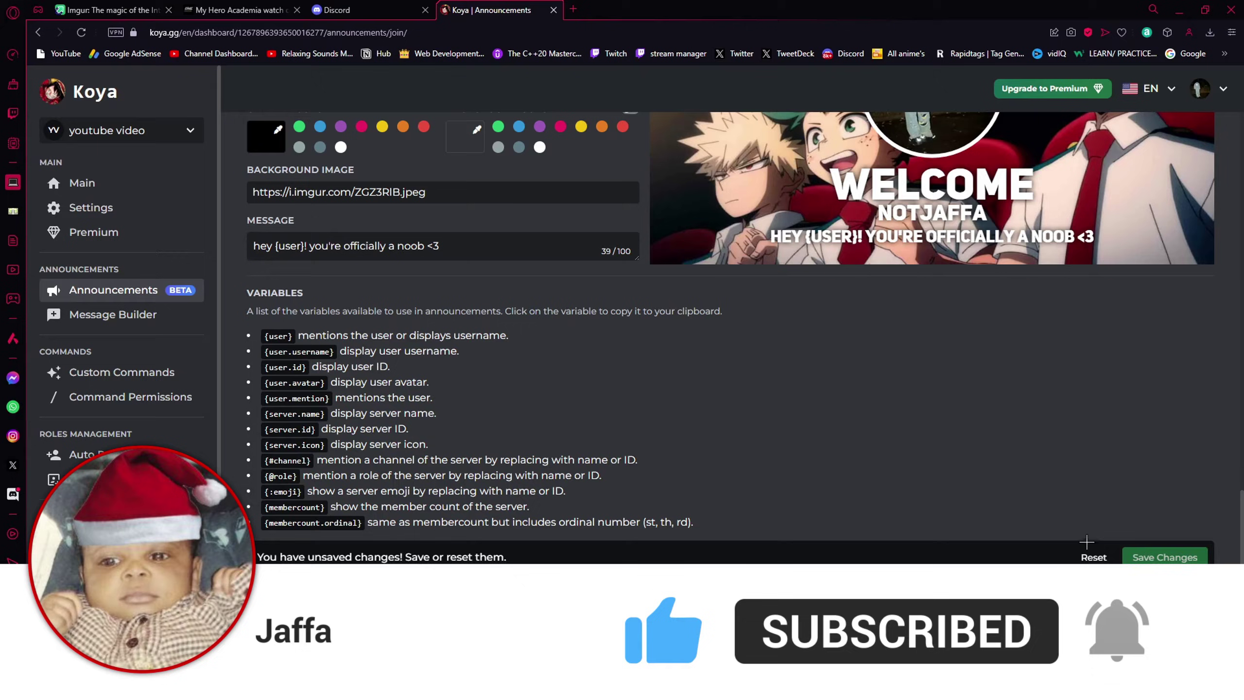
pyautogui.click(1153, 557)
# Review the Join Message's image preview, image settings and the message and embed fields
pyautogui.scroll(4, 476, 365)
pyautogui.scroll(3, 476, 365)
pyautogui.scroll(-5, 483, 433)
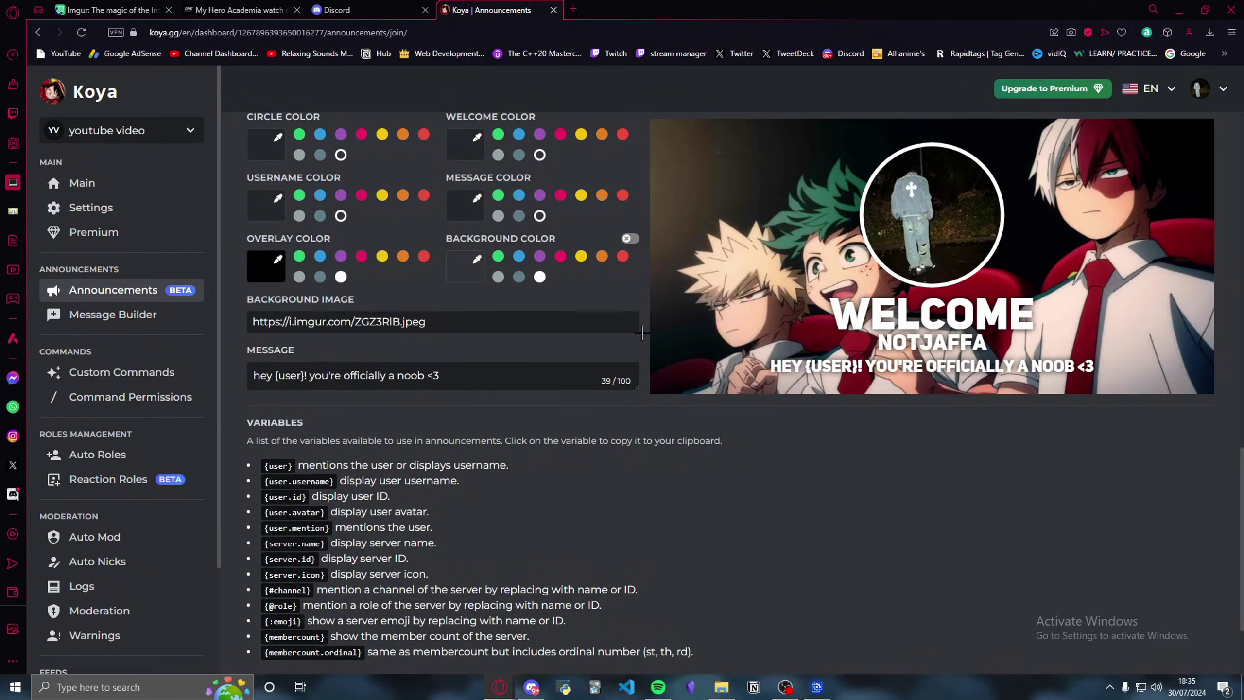
pyautogui.scroll(5, 980, 333)
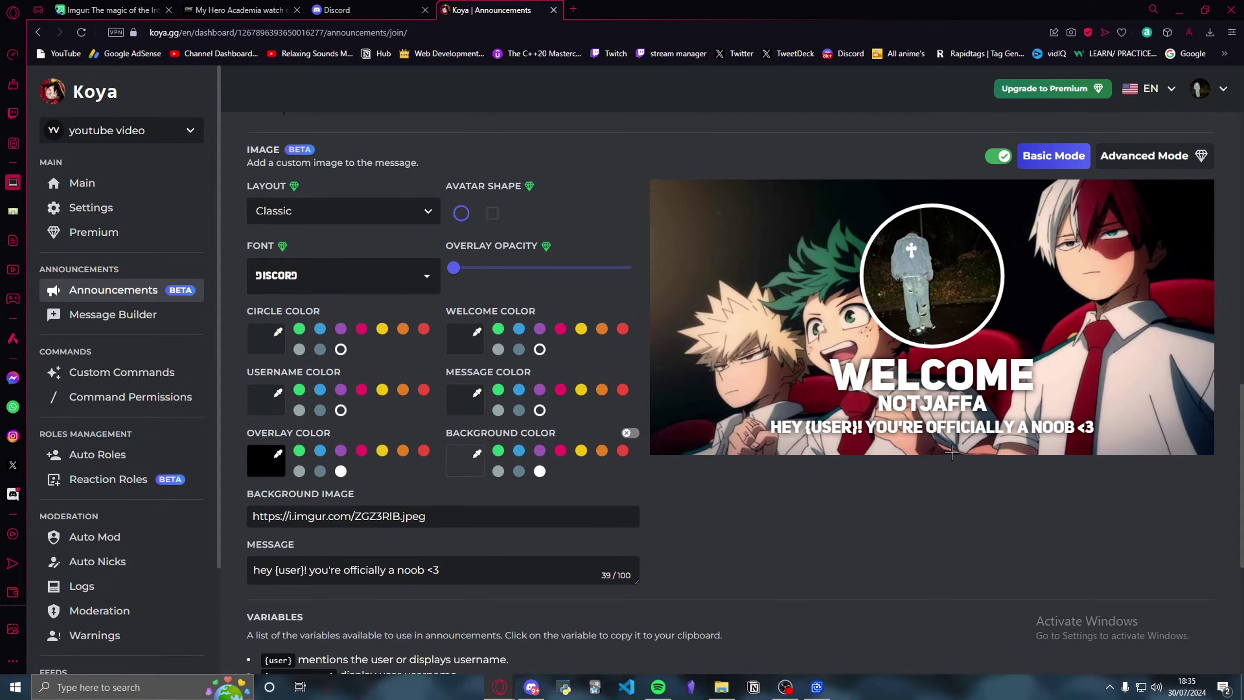
pyautogui.scroll(-5, 867, 456)
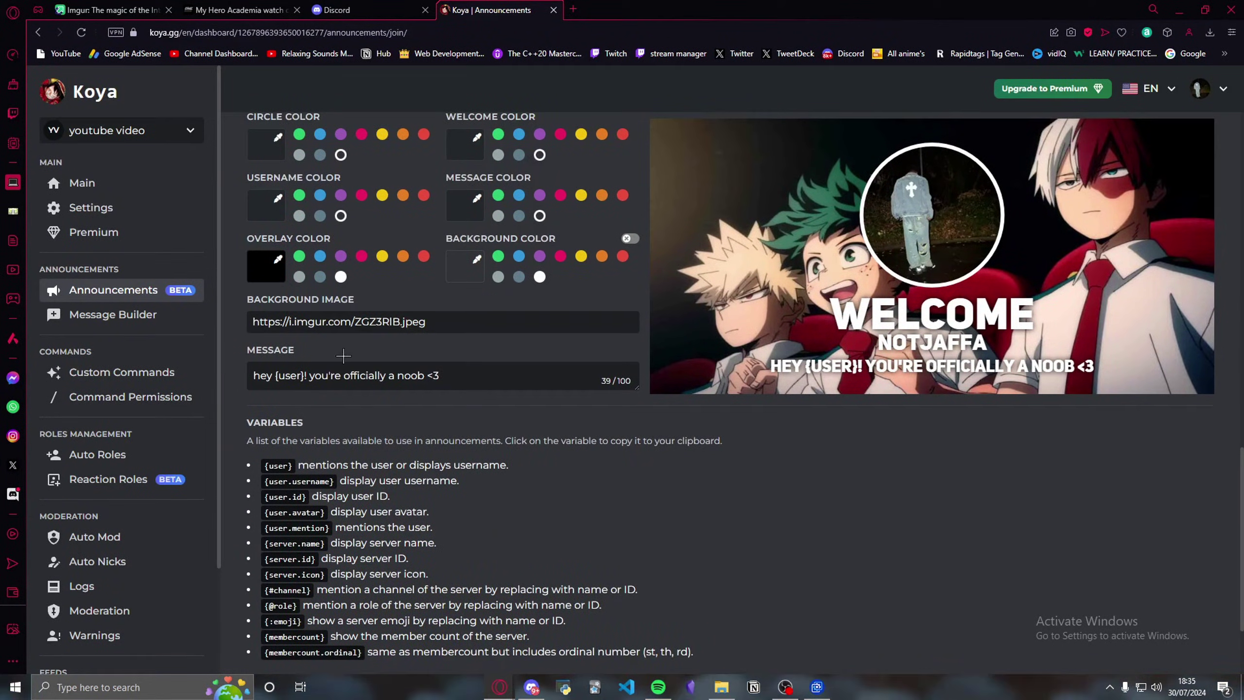
pyautogui.scroll(15, 344, 356)
pyautogui.scroll(-3, 311, 371)
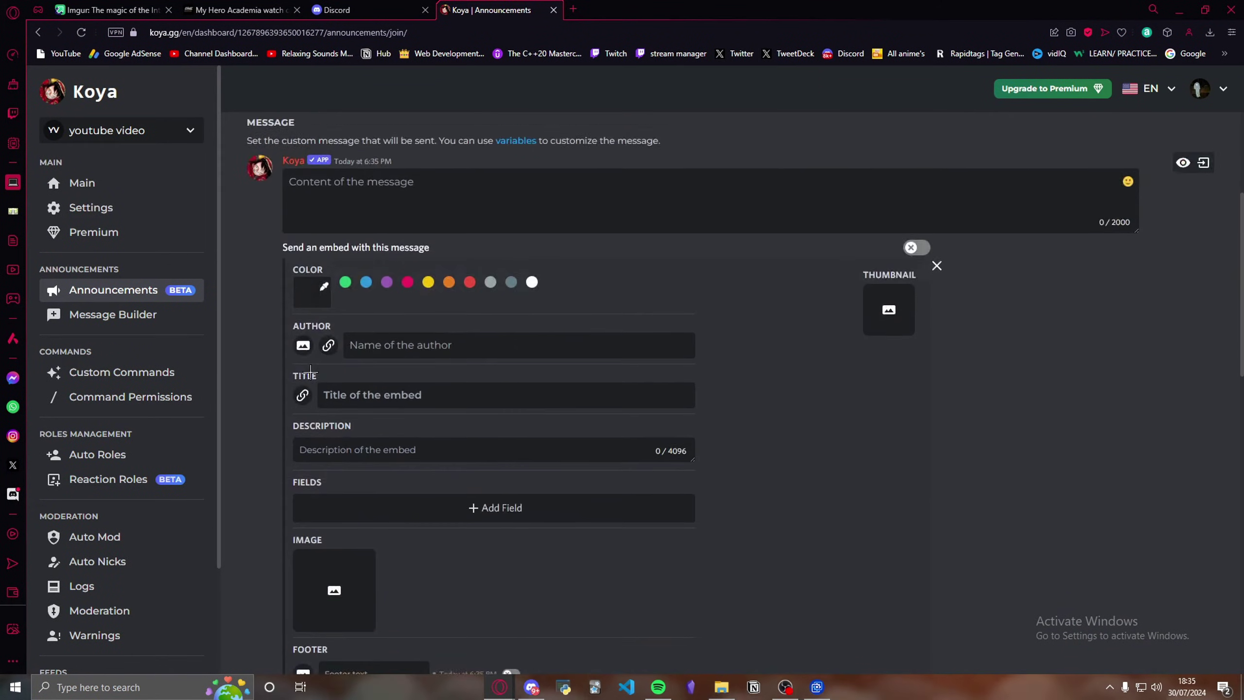
pyautogui.scroll(-10, 311, 371)
# Enter "welcome {user} to my noob lounge" as the Join Message's content, using the user variable from the variables list
pyautogui.scroll(14, 320, 428)
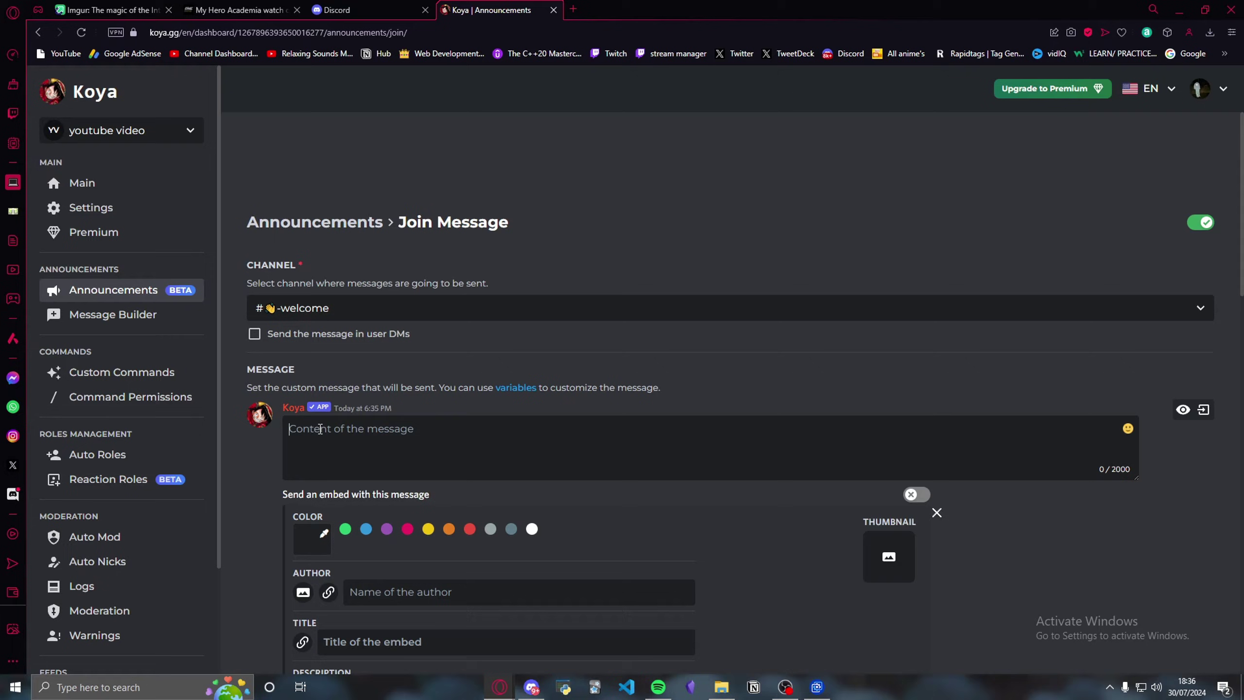
pyautogui.write('welcome')
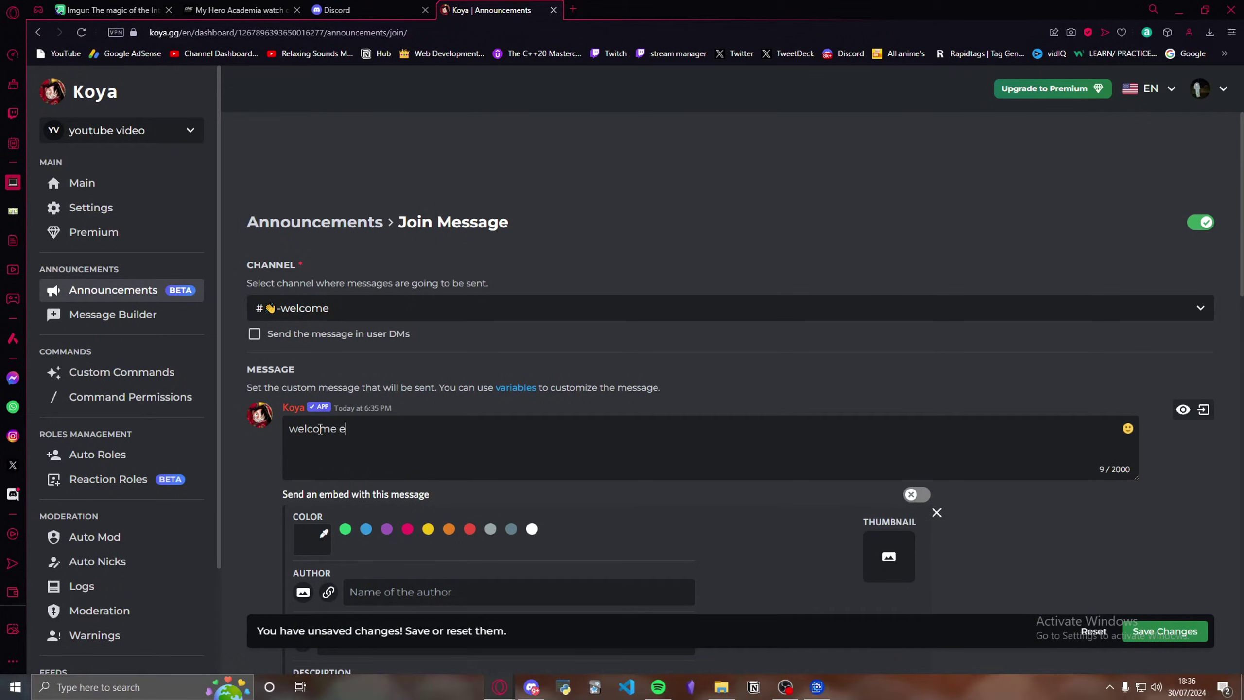
pyautogui.scroll(-10, 320, 429)
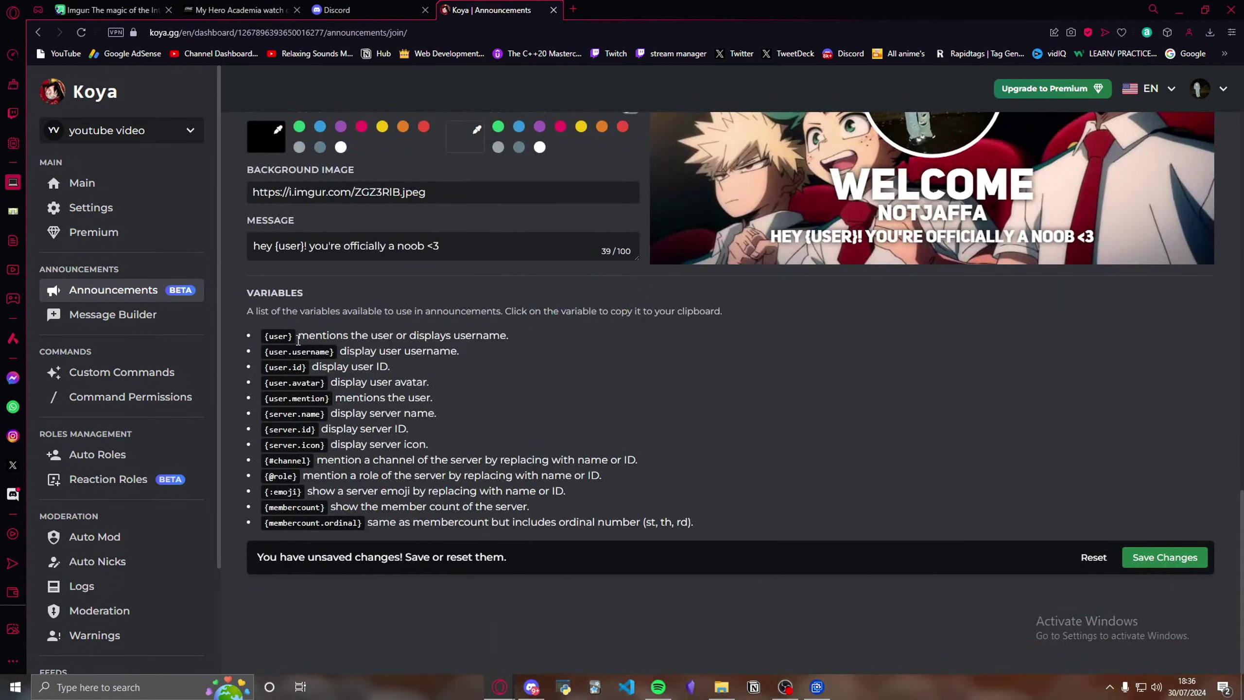
pyautogui.click(278, 336)
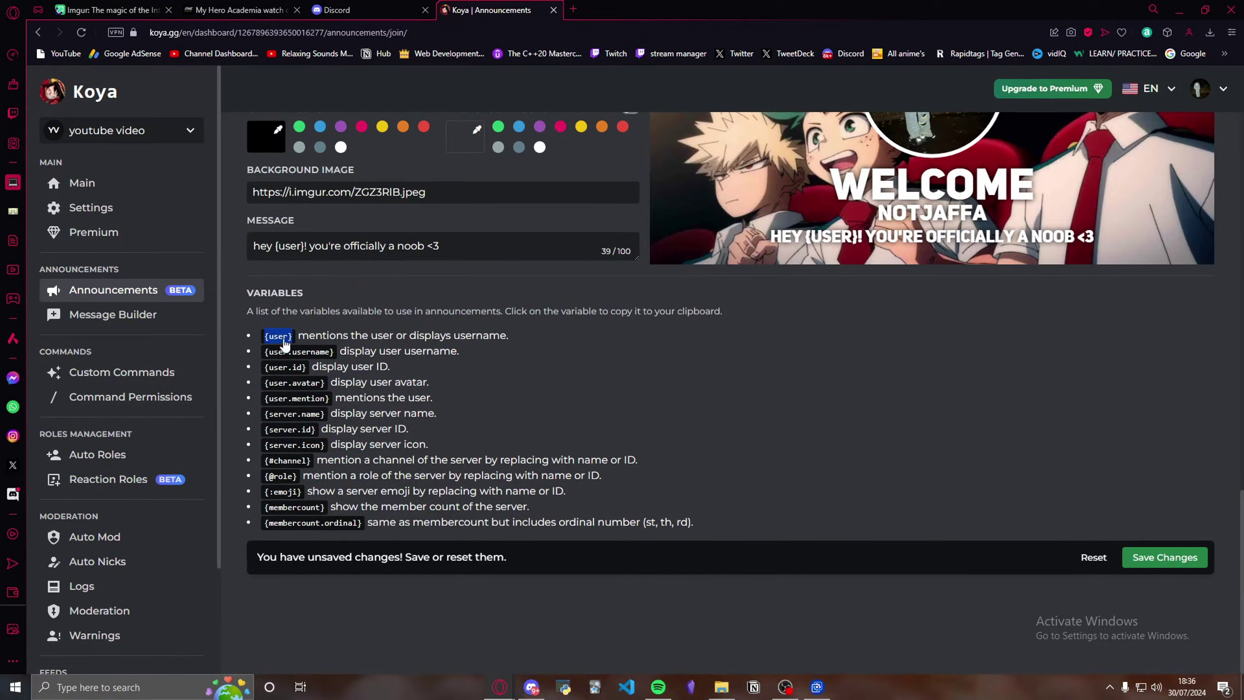
pyautogui.scroll(10, 542, 398)
pyautogui.write('o my l')
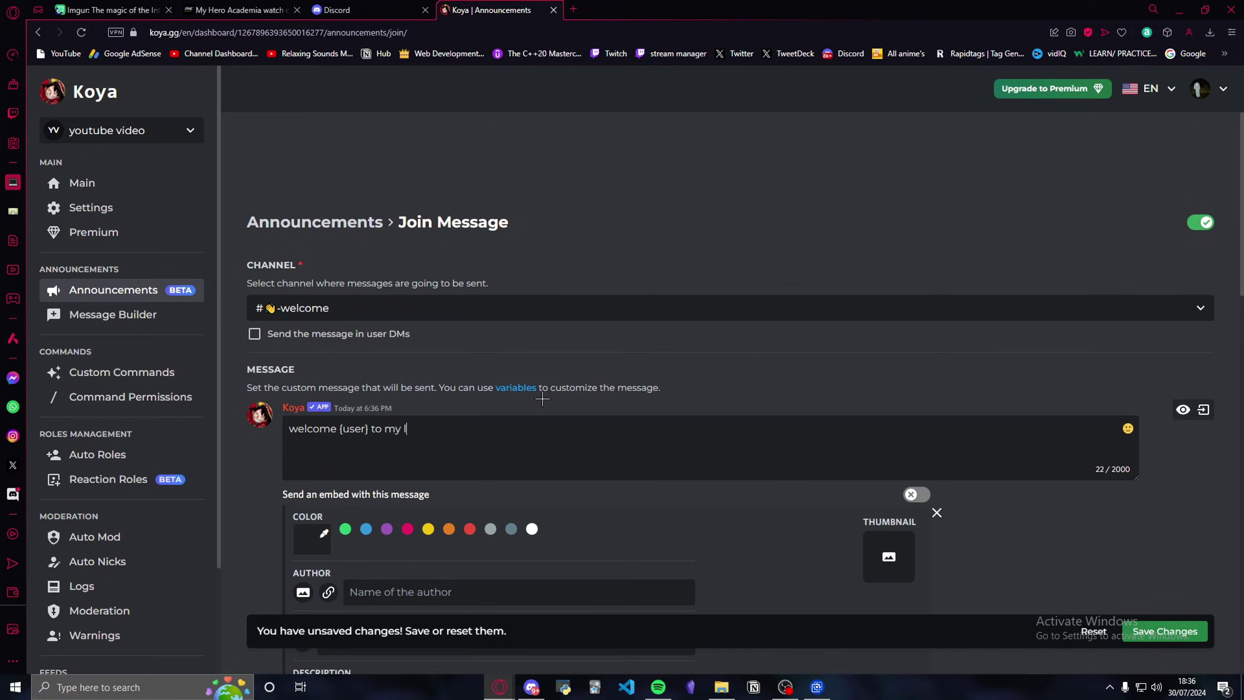
pyautogui.press('BackSpace')
pyautogui.press('BackSpace')
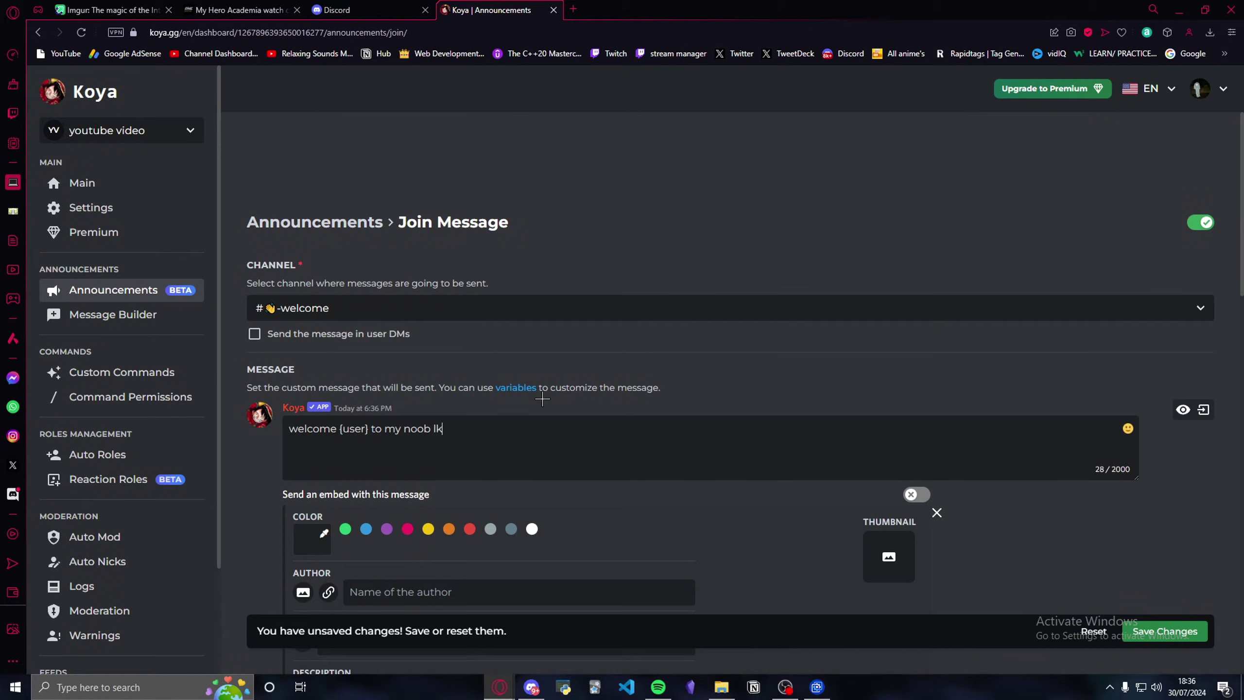
pyautogui.write('noob lounge')
# Extend the message content with "! you're the {membercount.ordinal} member <3" and save the changes
pyautogui.scroll(-15, 543, 399)
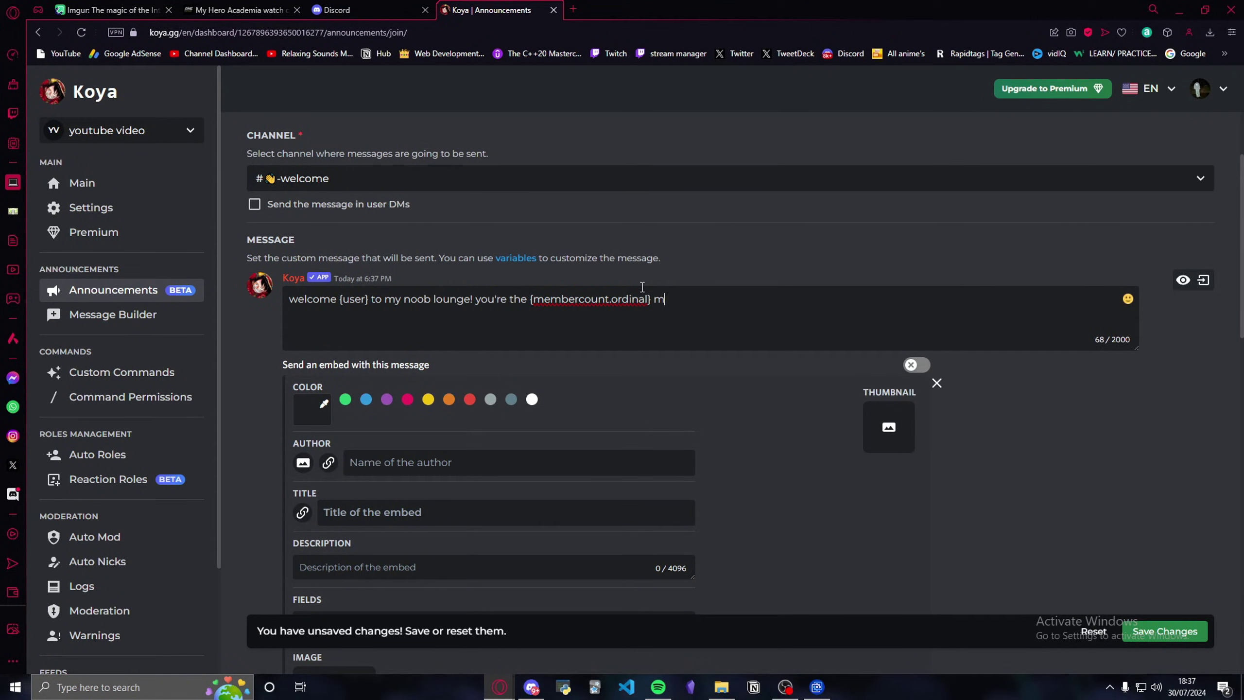
pyautogui.write('ber of my s')
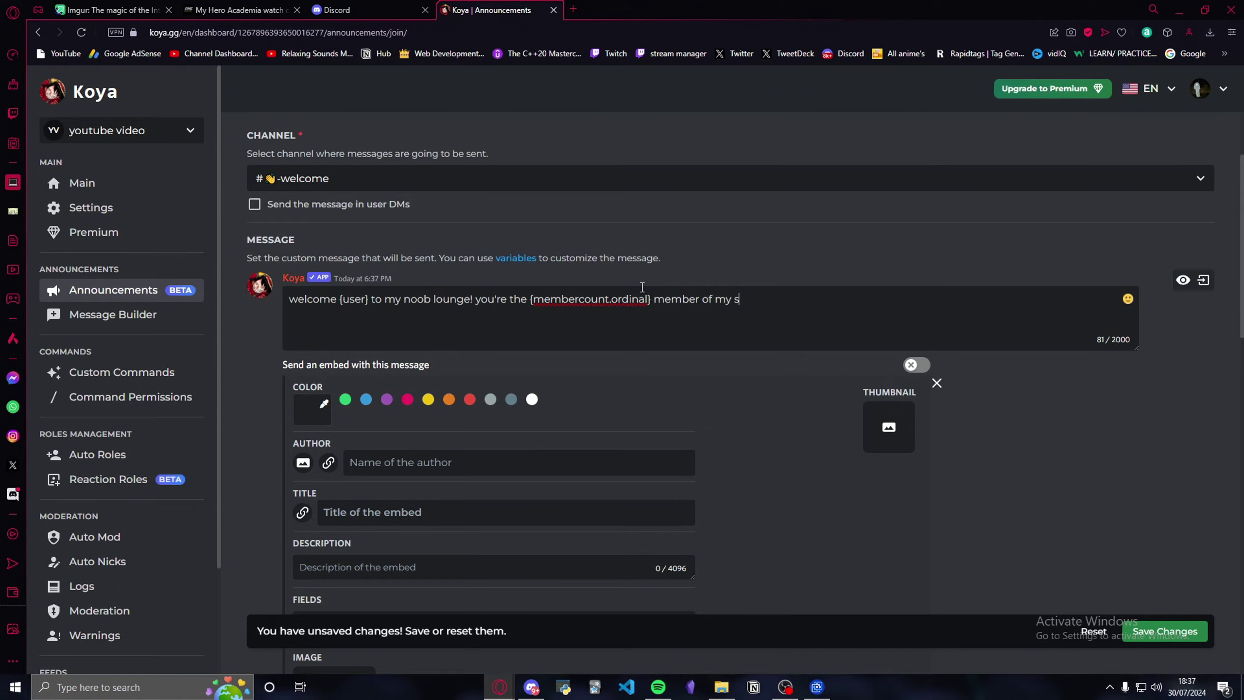
pyautogui.hotkey('ctrl', 'BackSpace')
pyautogui.hotkey('ctrl', 'BackSpace')
pyautogui.hotkey('ctrl', 'BackSpace')
pyautogui.hotkey('ctrl', 'BackSpace')
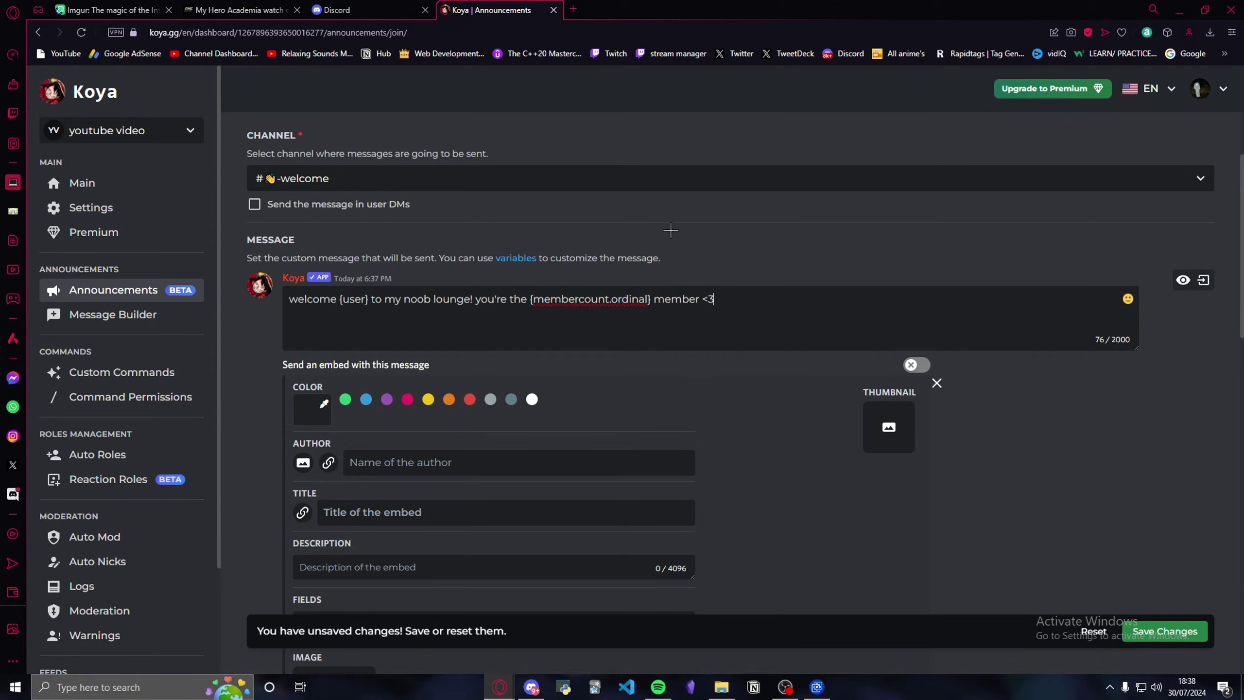
pyautogui.scroll(-10, 594, 396)
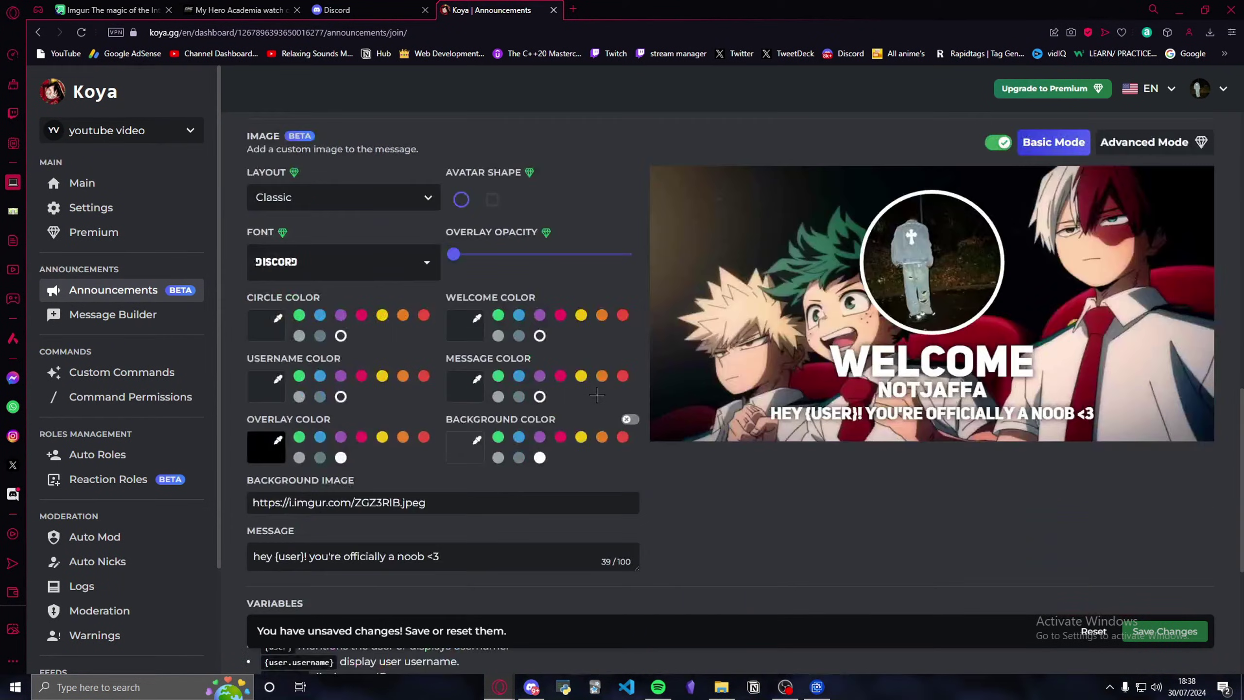
pyautogui.scroll(-7, 300, 383)
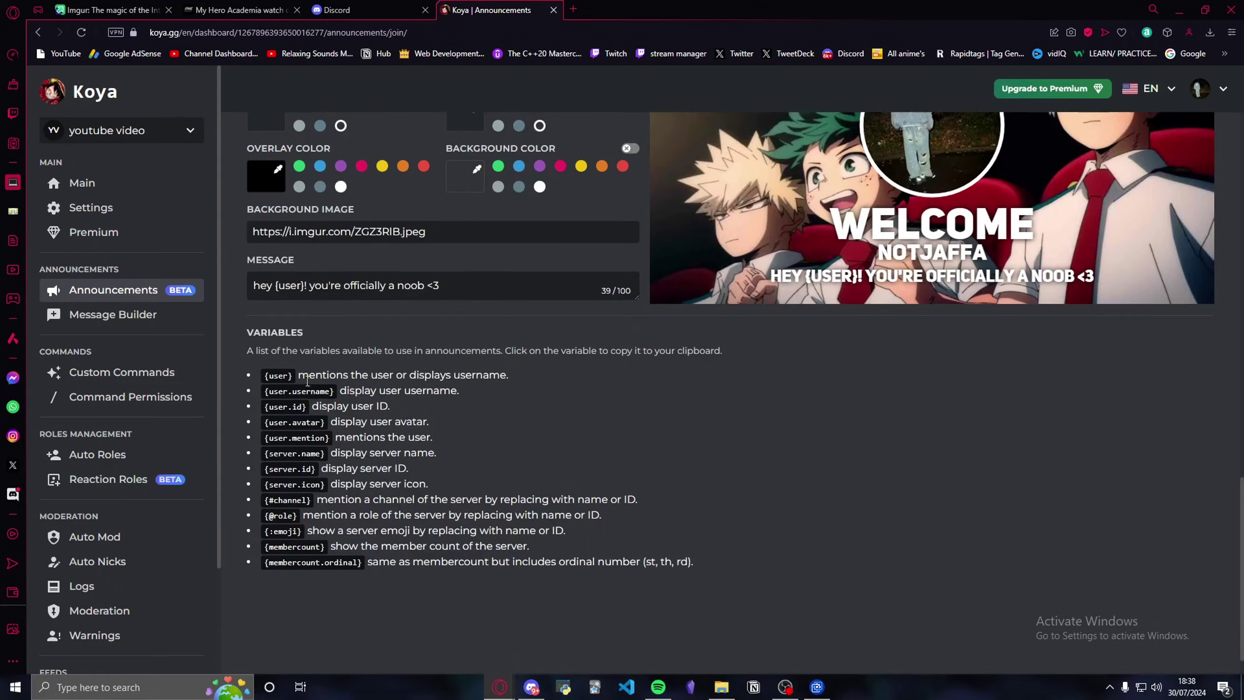
# Set the welcome image's circle color to red and its username color to yellow, and save the changes
pyautogui.scroll(7, 314, 381)
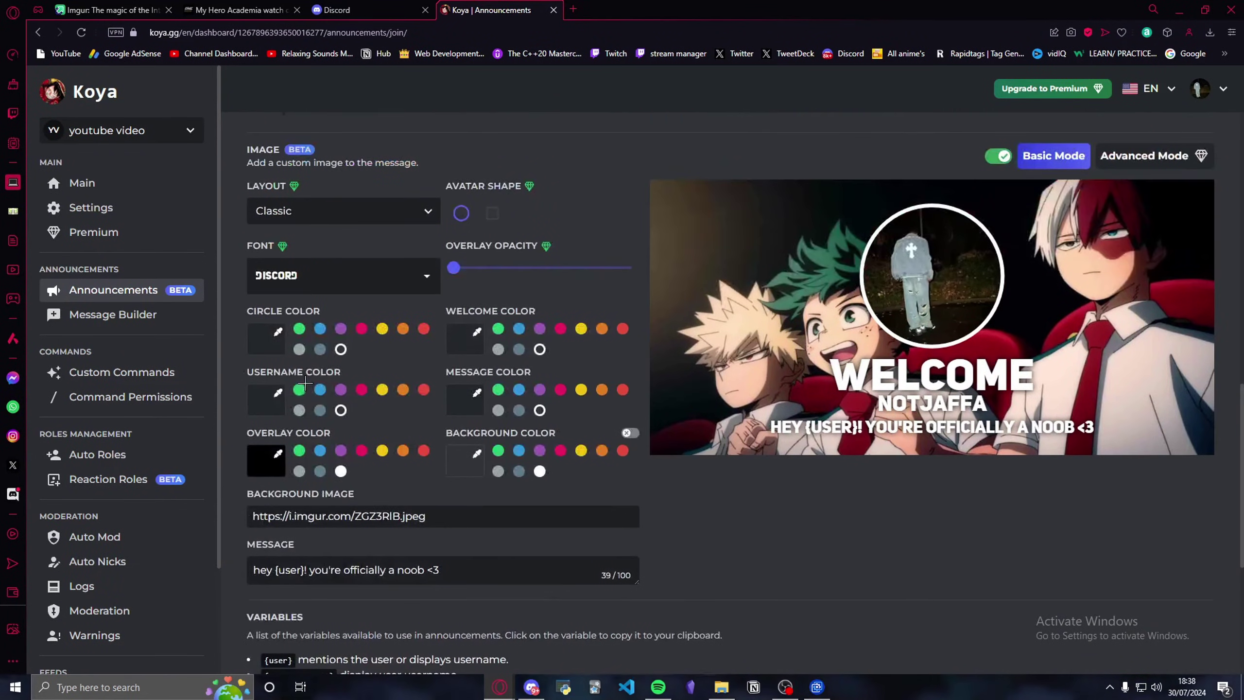
pyautogui.click(287, 329)
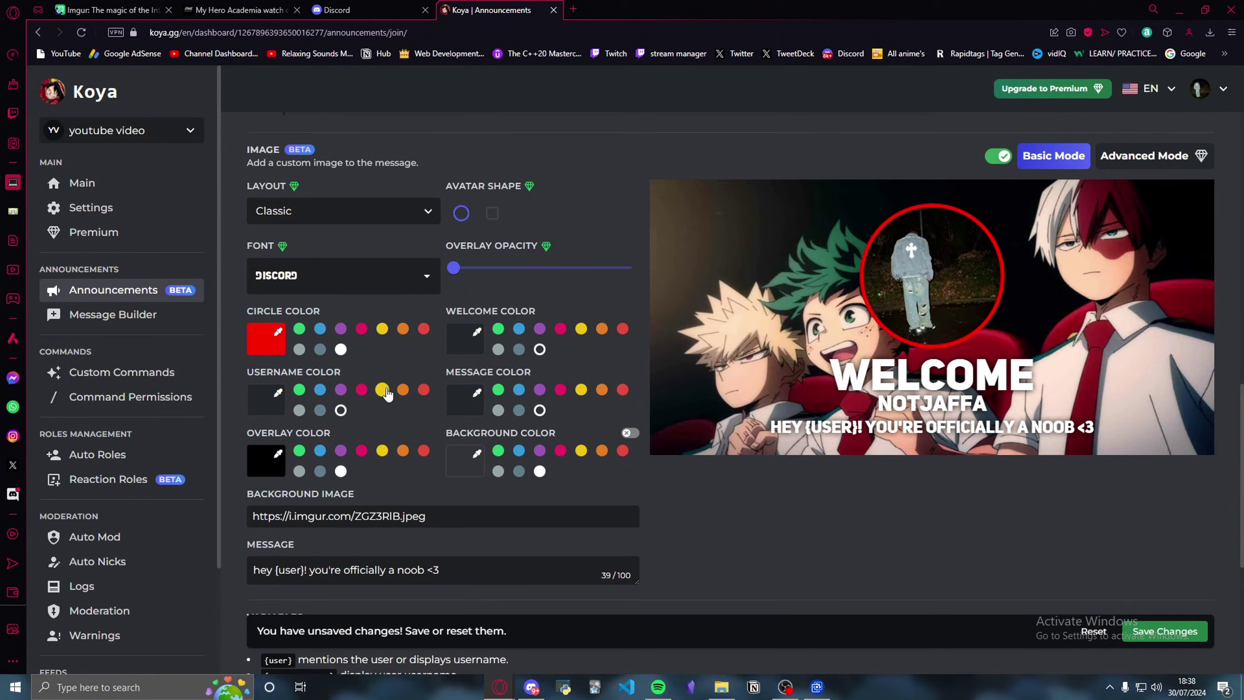
pyautogui.click(383, 390)
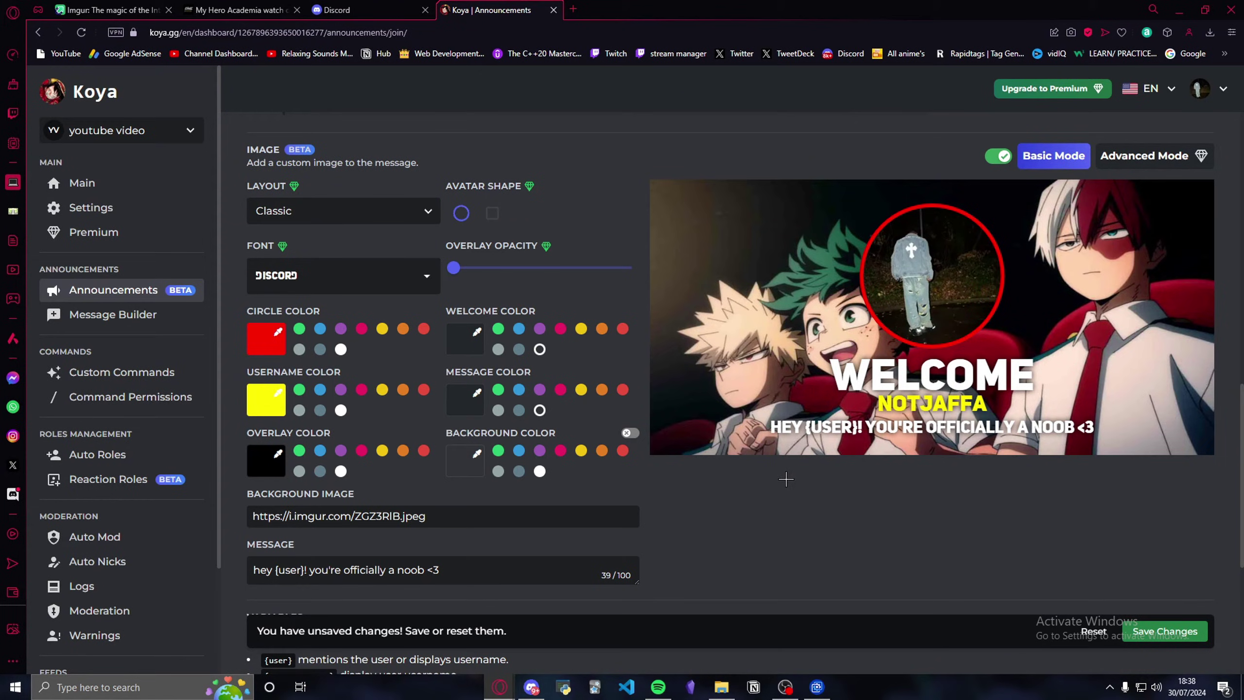
pyautogui.scroll(-5, 633, 404)
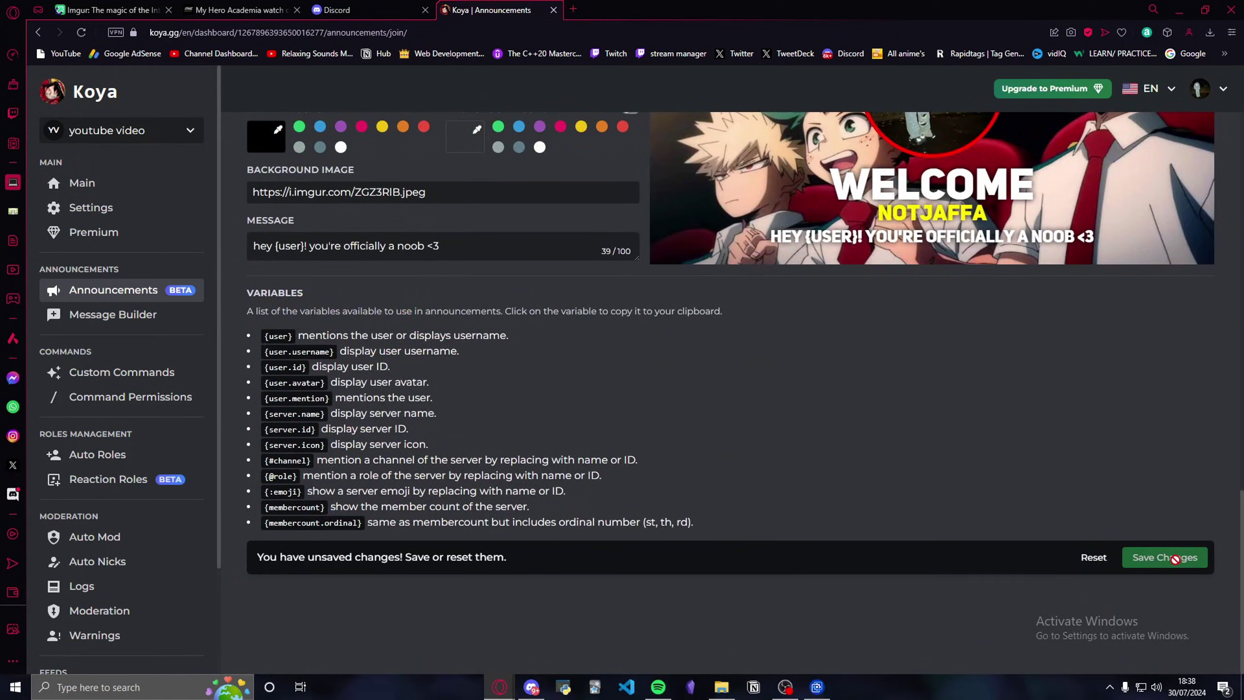
# Switch to Discord and add the Koya bot to the welcome channel's advanced permissions
pyautogui.hotkey('alt', 'Tab')
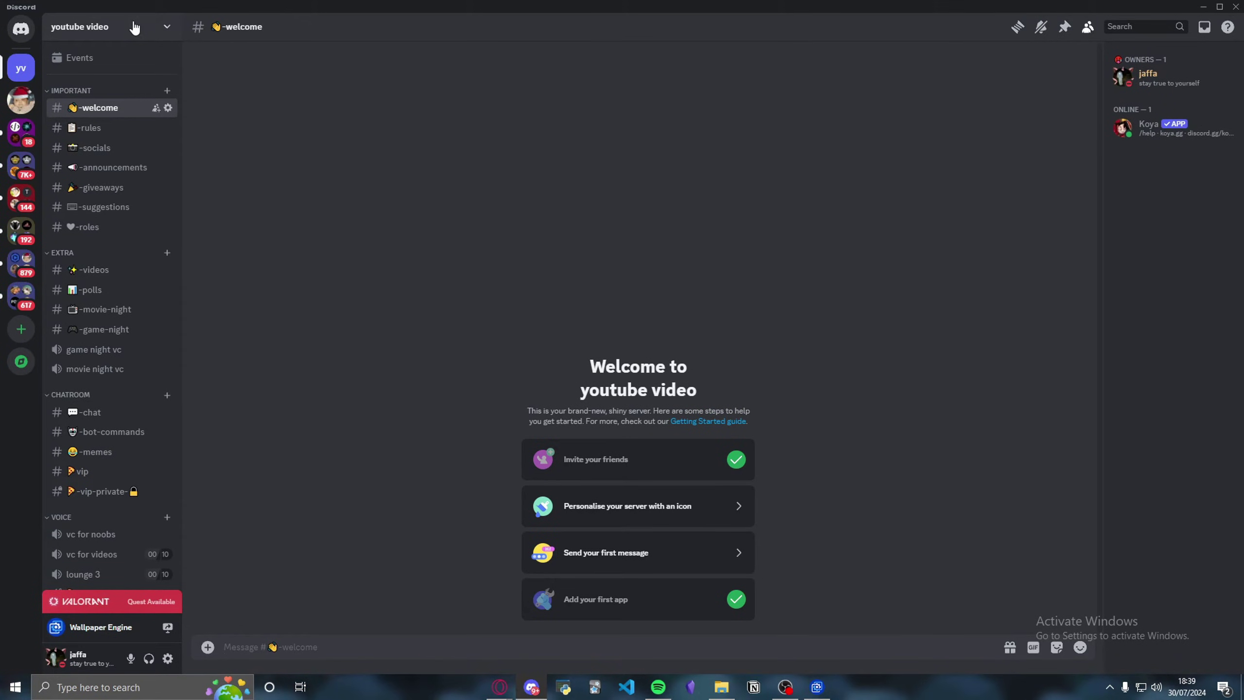
pyautogui.click(167, 109)
pyautogui.click(360, 91)
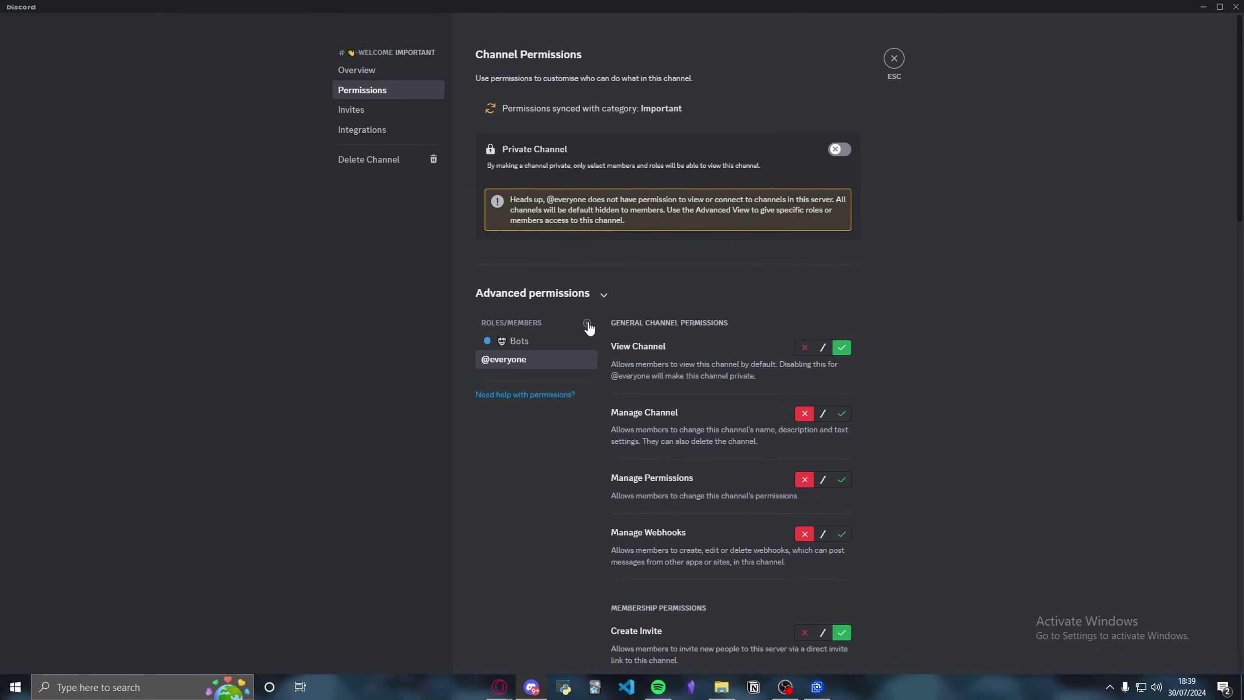
pyautogui.click(586, 322)
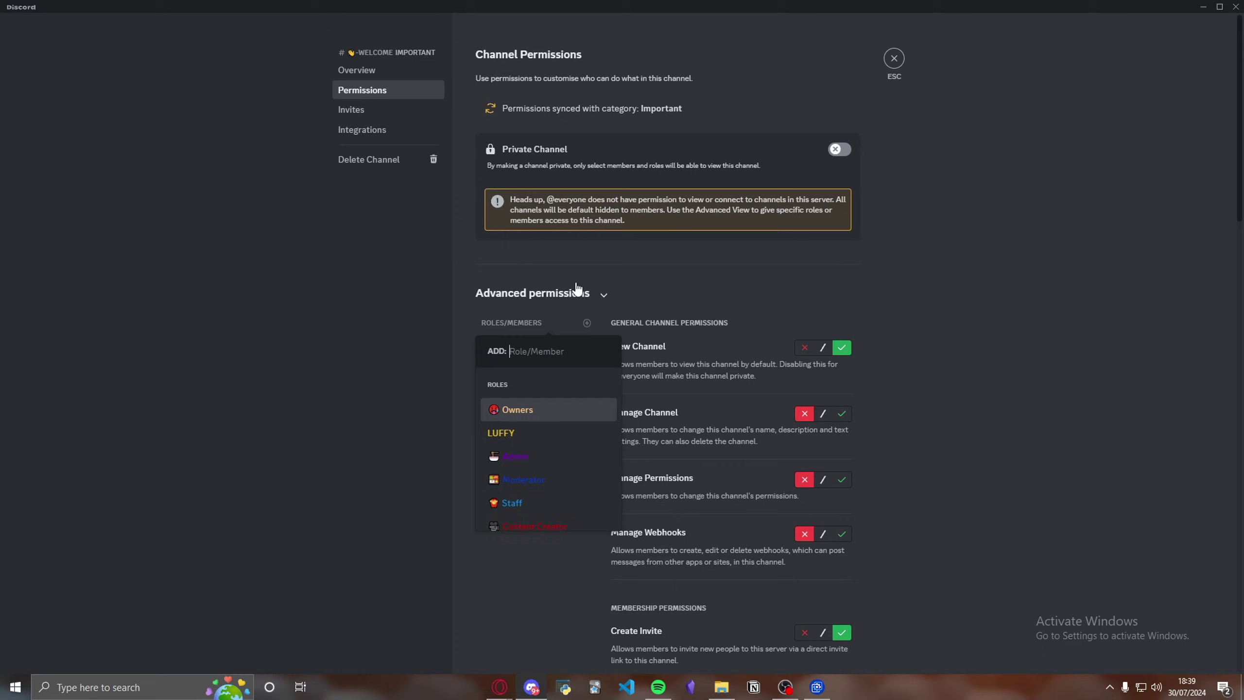
pyautogui.write('koya')
pyautogui.press('Return')
# Allow Koya to View Channel, Manage Channel, Manage Permissions and Manage Webhooks in the welcome channel
pyautogui.click(843, 290)
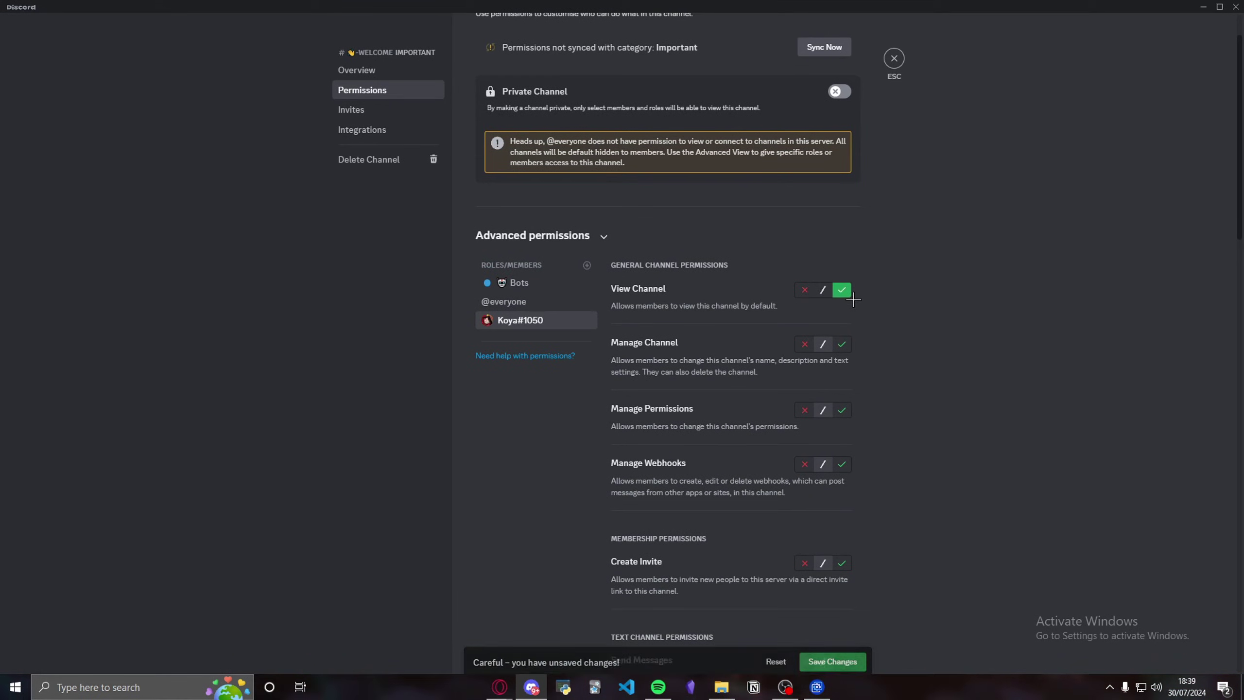
pyautogui.click(841, 344)
pyautogui.click(842, 409)
pyautogui.click(842, 463)
# Allow Koya the text channel permissions from Send Messages through Use External Emojis
pyautogui.scroll(-5, 841, 463)
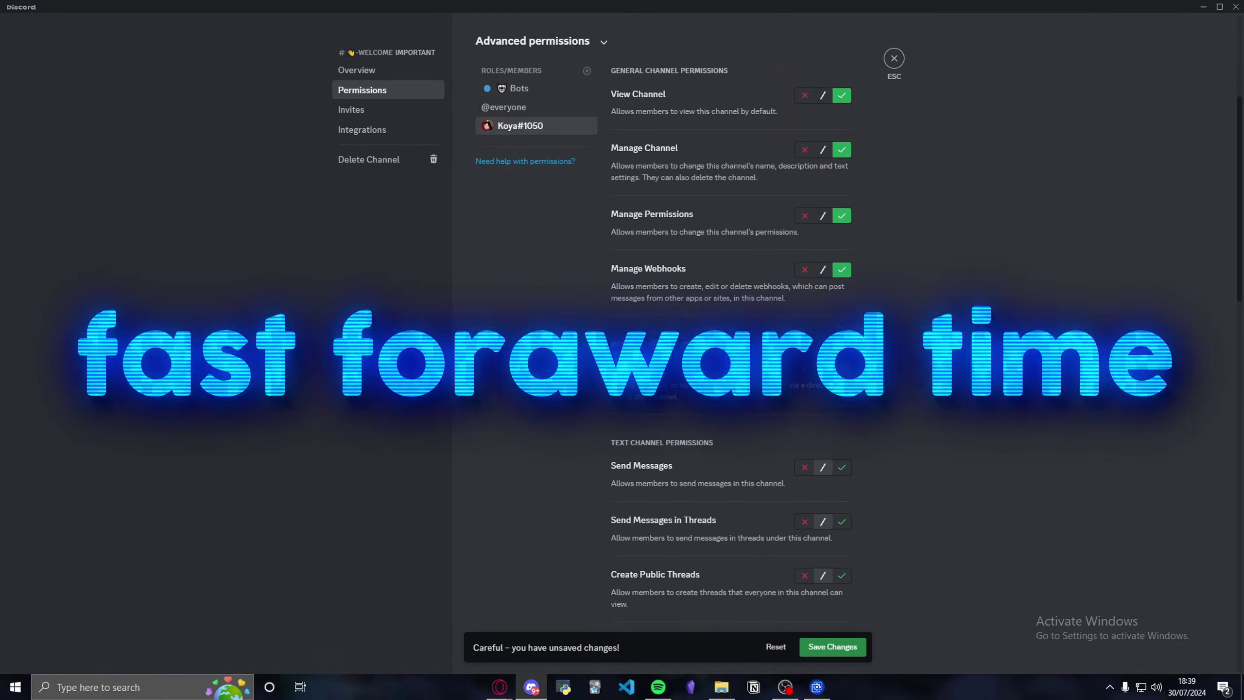
pyautogui.click(841, 463)
pyautogui.scroll(-5, 842, 464)
pyautogui.click(842, 464)
pyautogui.scroll(-3, 848, 465)
pyautogui.click(842, 427)
pyautogui.click(842, 505)
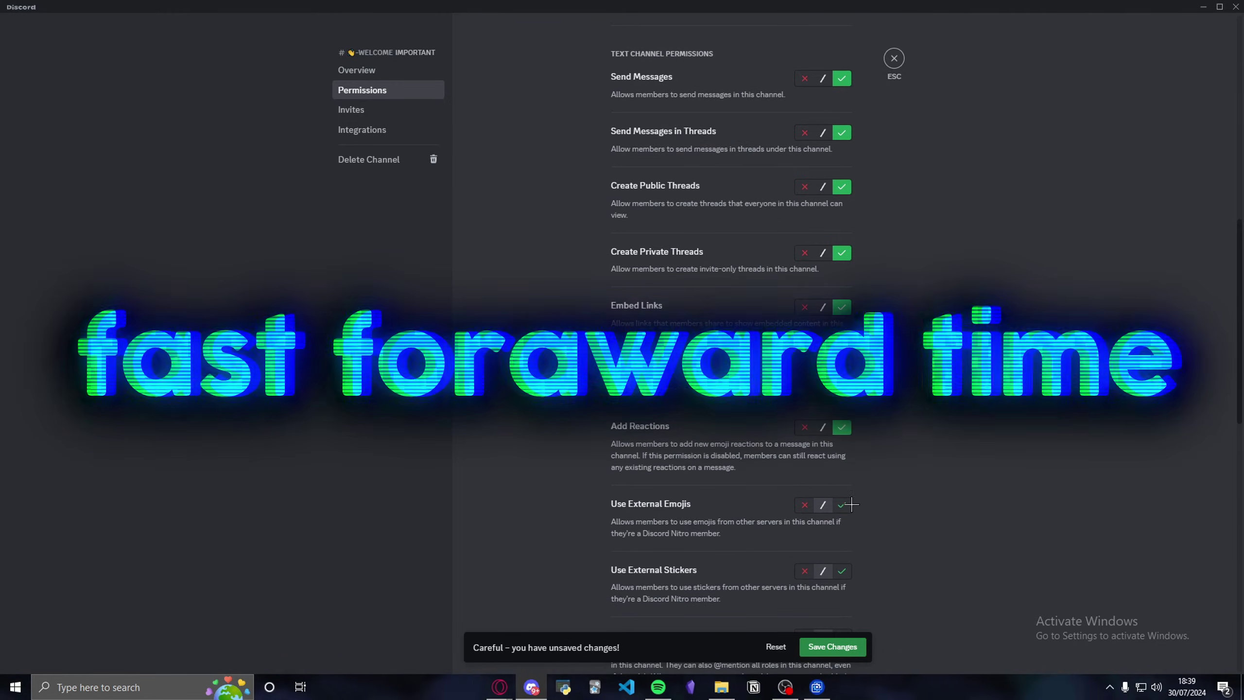
# Allow Koya the remaining text channel permissions from Use External Stickers through Create Polls
pyautogui.scroll(-5, 847, 466)
pyautogui.click(842, 464)
pyautogui.scroll(-4, 850, 461)
pyautogui.click(842, 262)
pyautogui.click(842, 327)
pyautogui.click(842, 406)
pyautogui.click(842, 483)
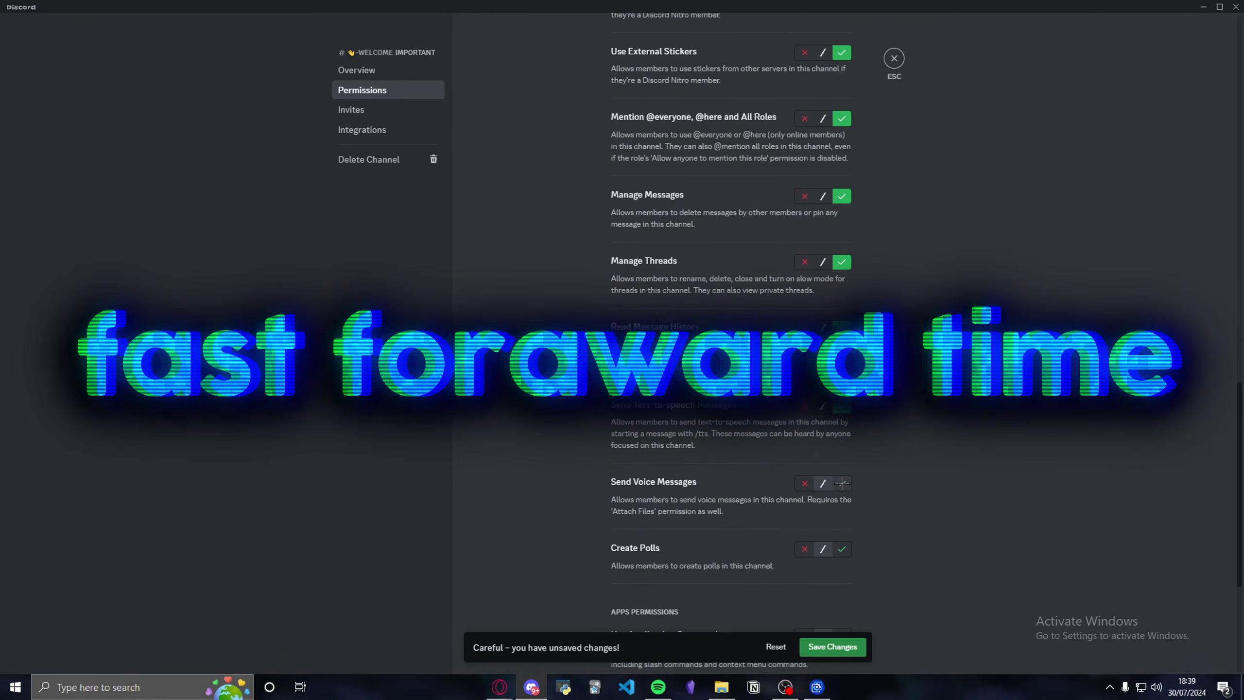
pyautogui.click(842, 549)
# Allow Koya to Use Application Commands, Use Activities and Use External Apps, and save and close the channel settings
pyautogui.scroll(-3, 847, 466)
pyautogui.click(842, 550)
pyautogui.scroll(-3, 848, 466)
pyautogui.click(842, 434)
pyautogui.click(842, 488)
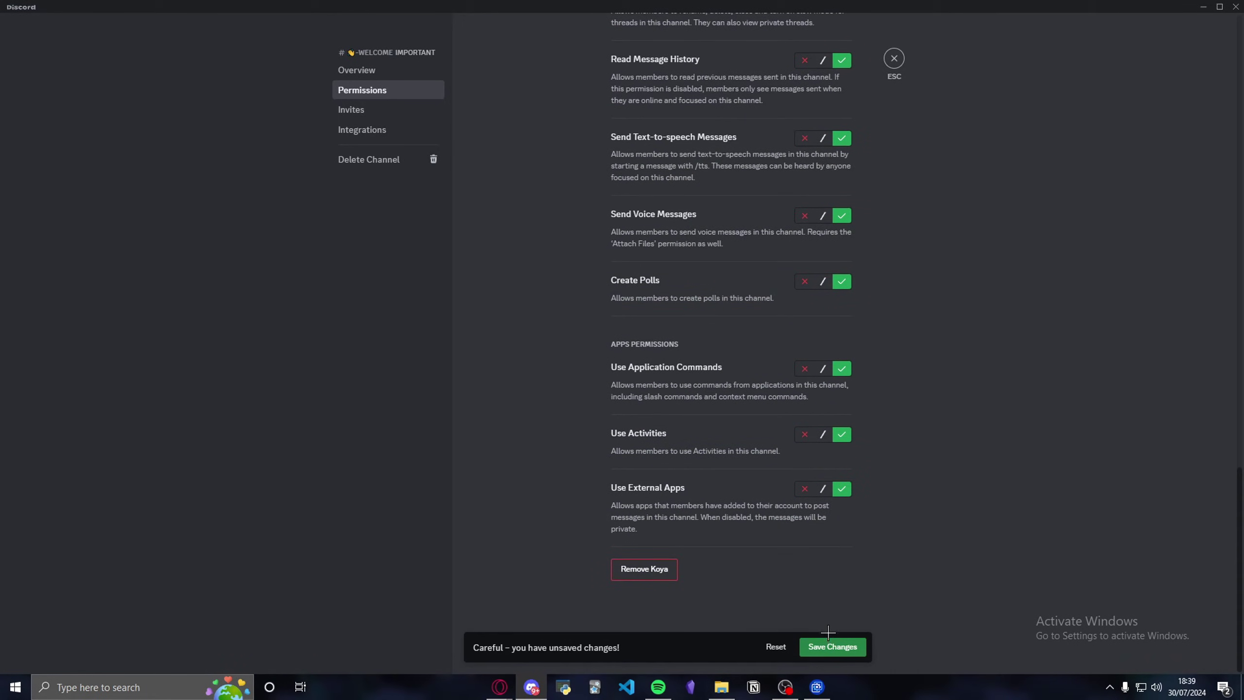
pyautogui.click(894, 58)
# Assign the LUFFY role to the Koya bot in the member list
pyautogui.rightClick(1141, 127)
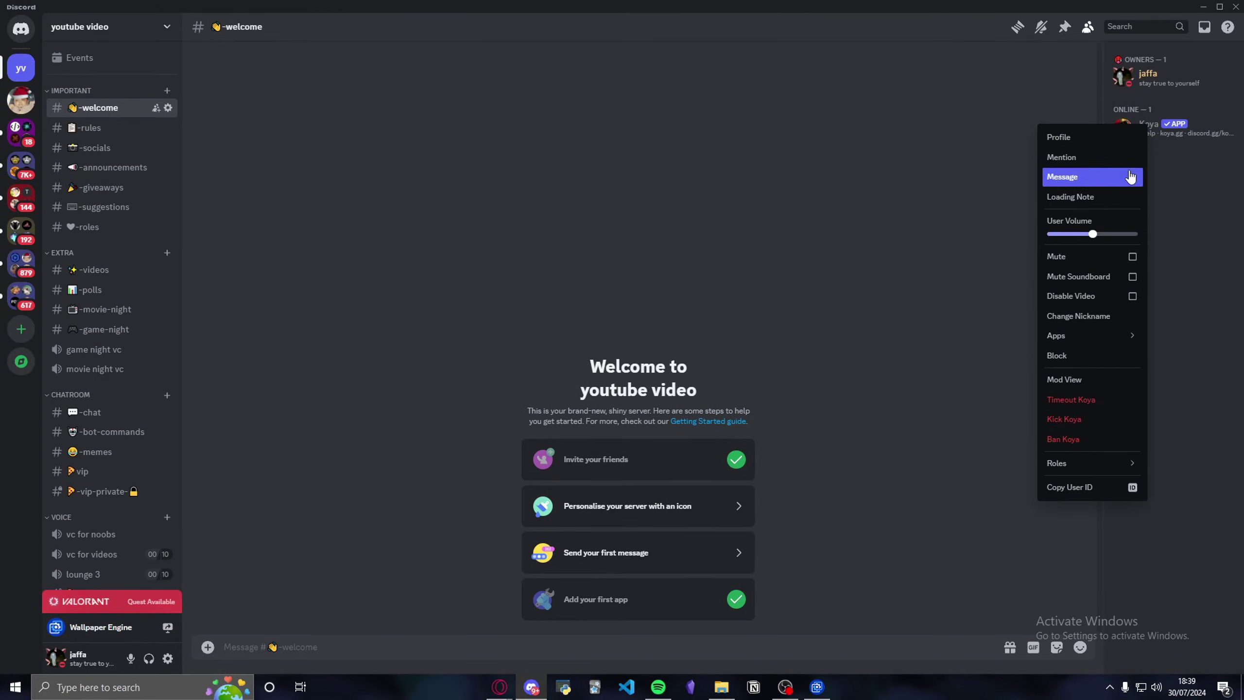
pyautogui.moveTo(1078, 462)
pyautogui.click(971, 400)
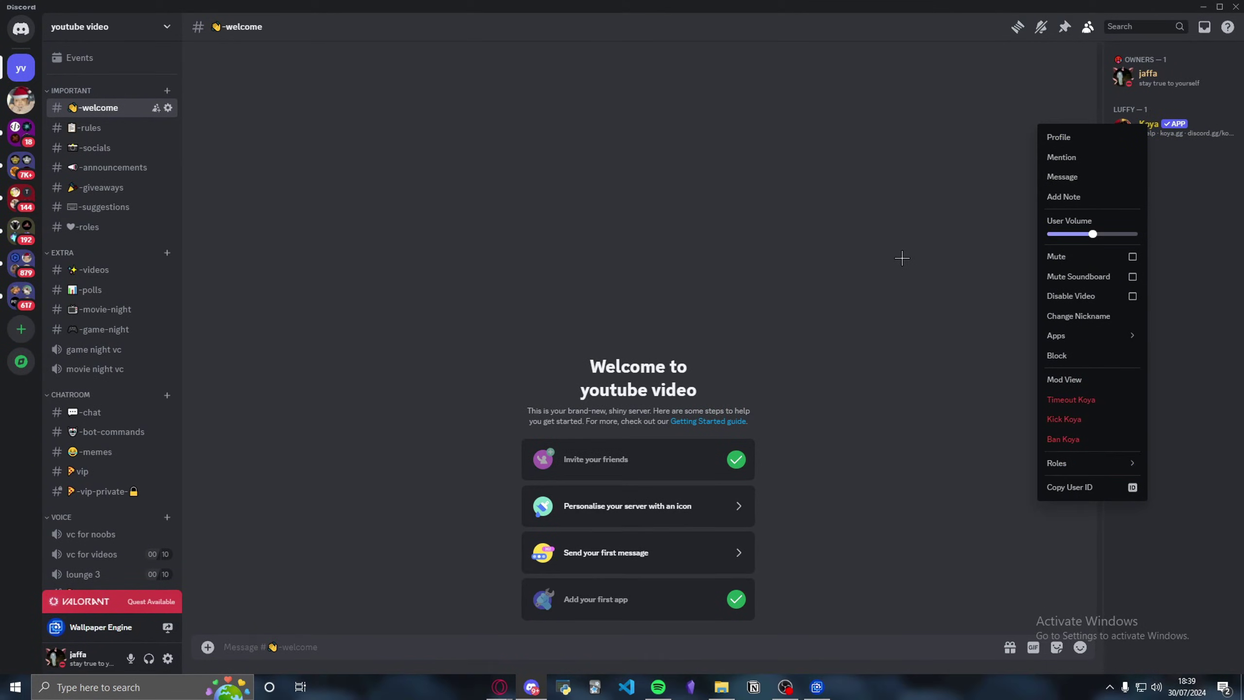
pyautogui.click(902, 258)
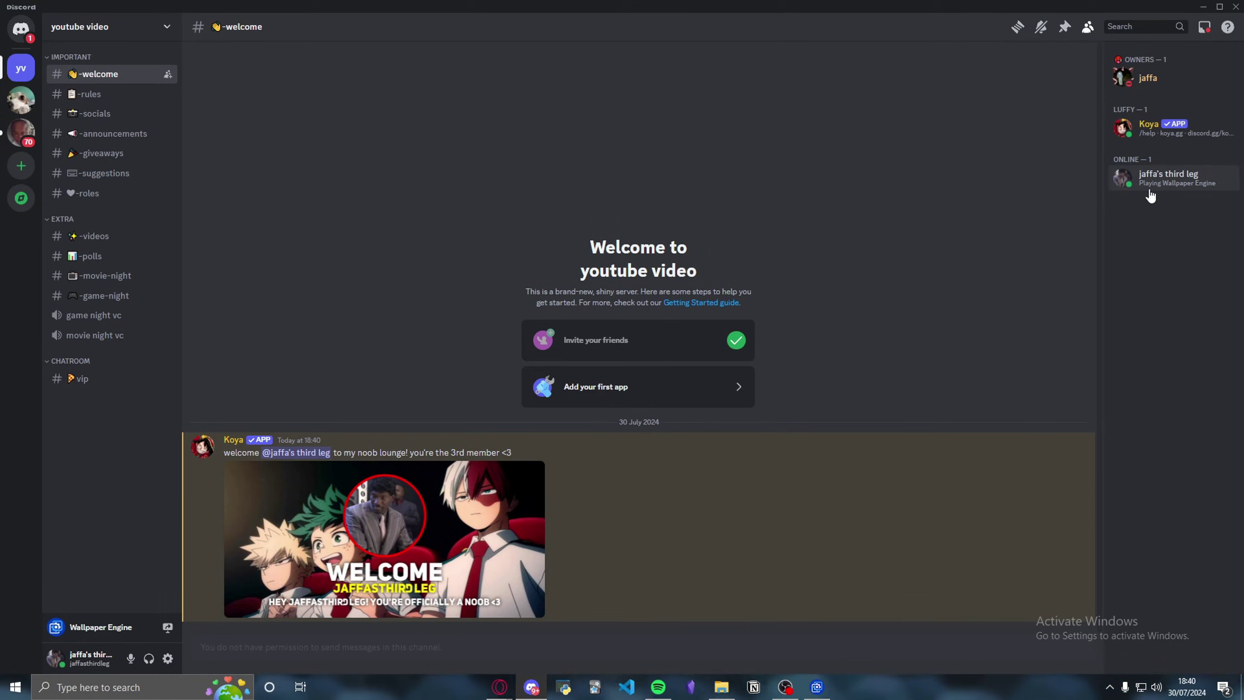
# View the welcome image Koya posted in the welcome channel at full size and close it
pyautogui.click(310, 498)
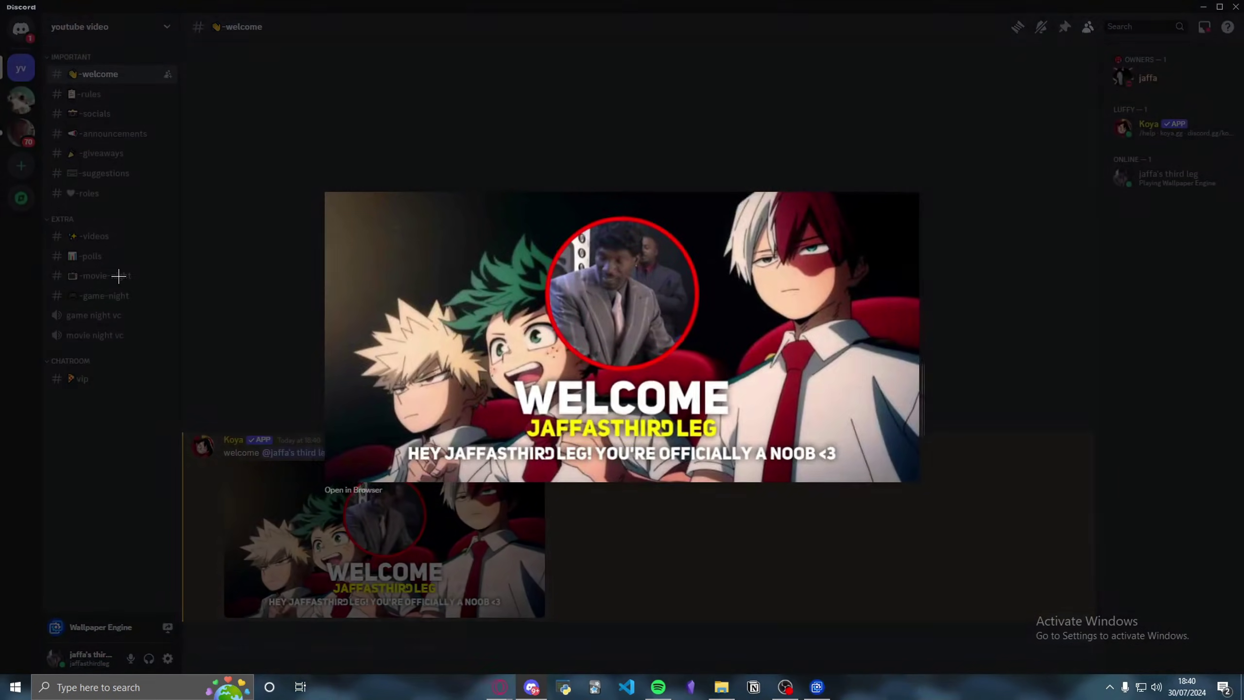
pyautogui.click(157, 269)
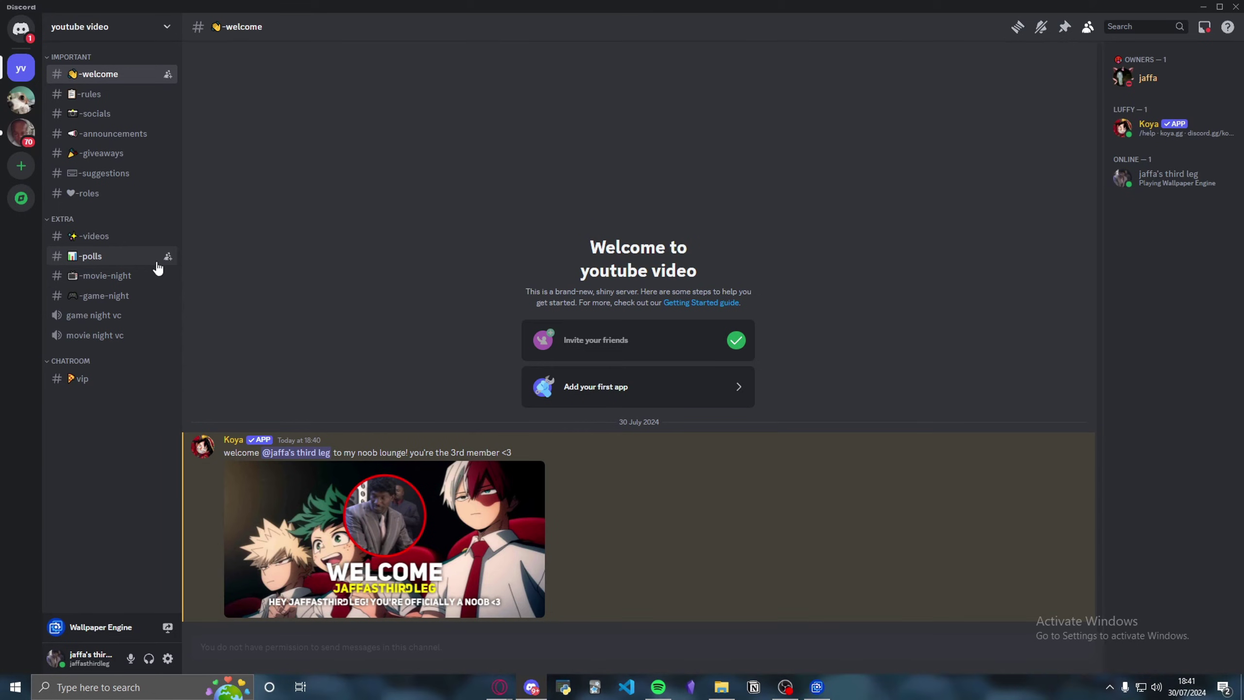